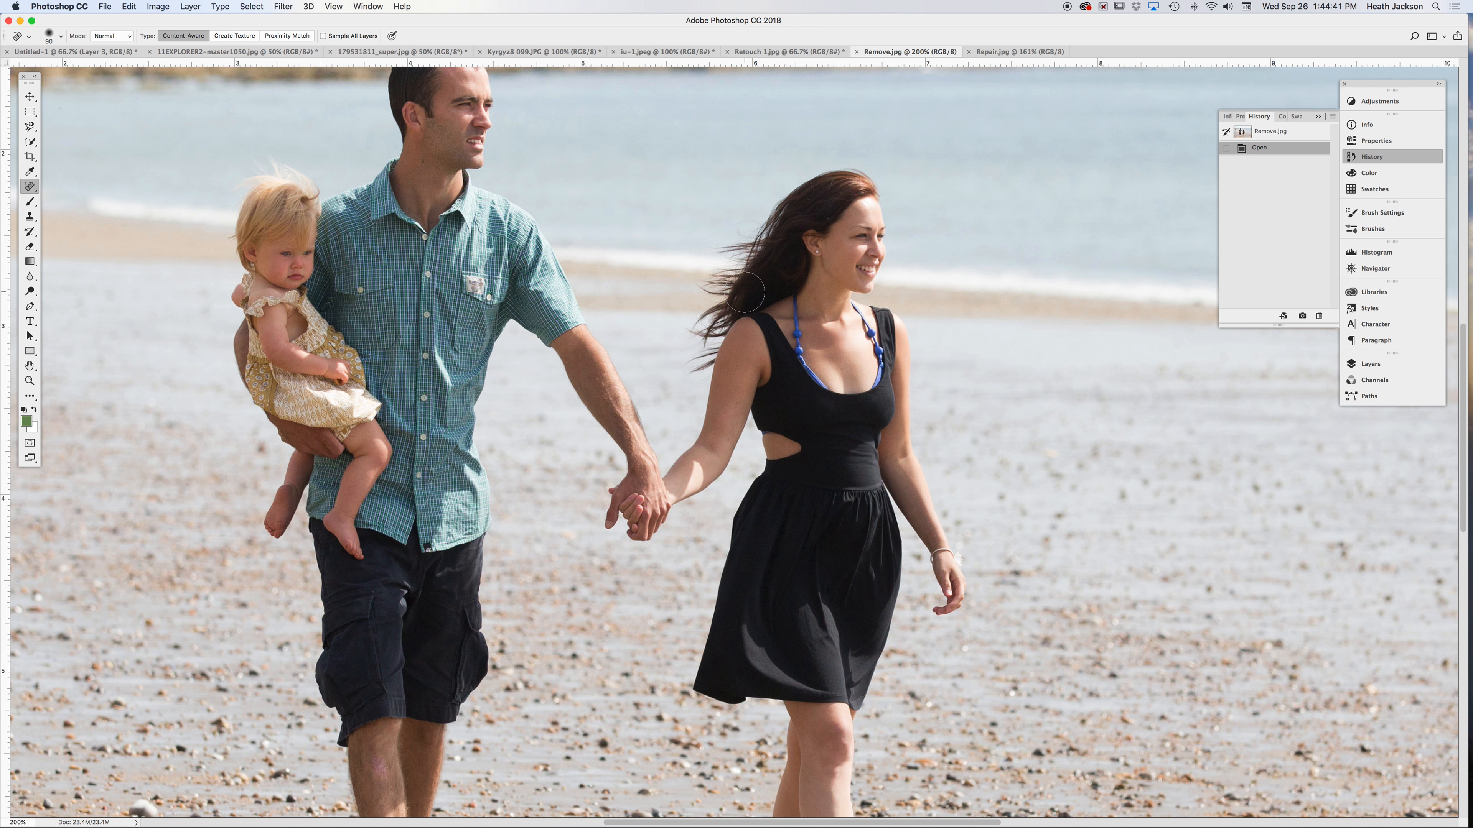
- Try to remove the woman's legs with an enlarged content-aware Spot Healing Brush stroke, and undo the stroke
drag(704, 280, 740, 321)
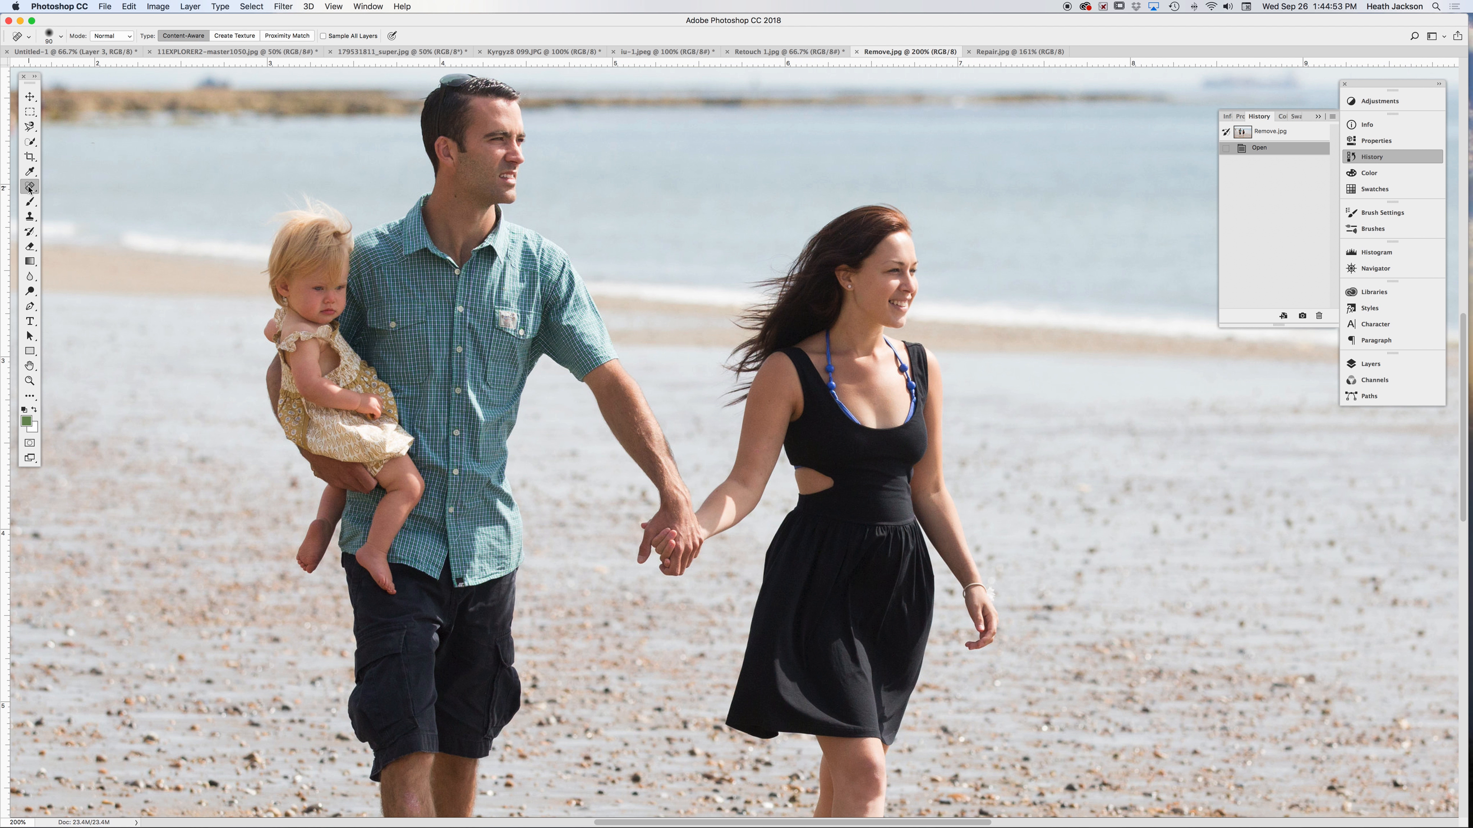
drag(949, 557, 883, 275)
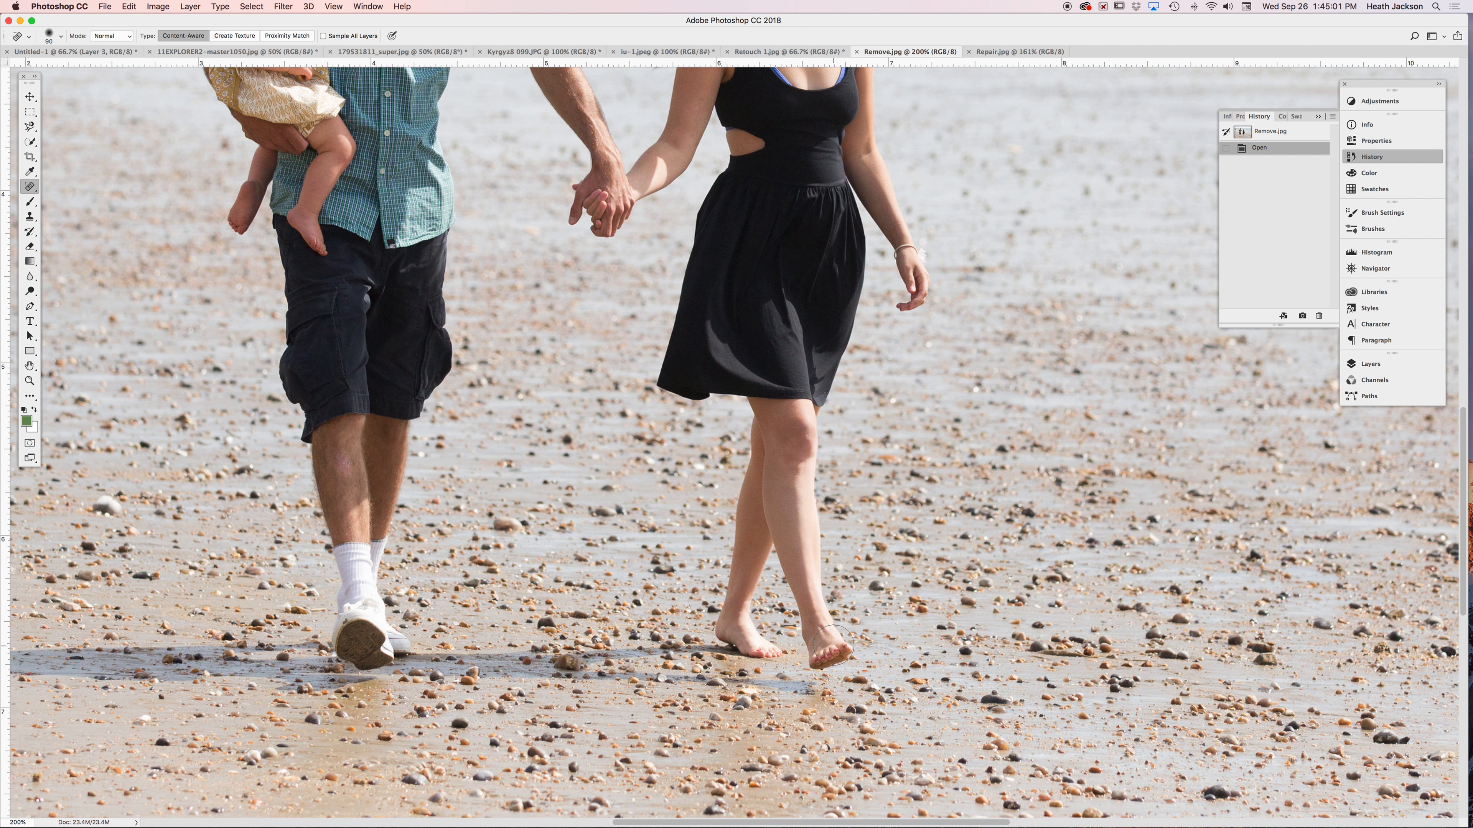
key(bracketright)
key(bracketright)
key(bracketright)
key(bracketright)
mouse_move(855, 654)
mouse_down()
mouse_move(826, 618)
mouse_move(817, 647)
mouse_move(783, 514)
mouse_move(730, 610)
mouse_move(782, 659)
mouse_move(716, 625)
mouse_move(751, 578)
mouse_move(776, 478)
mouse_move(789, 454)
mouse_move(815, 451)
mouse_move(755, 417)
mouse_move(806, 406)
mouse_up()
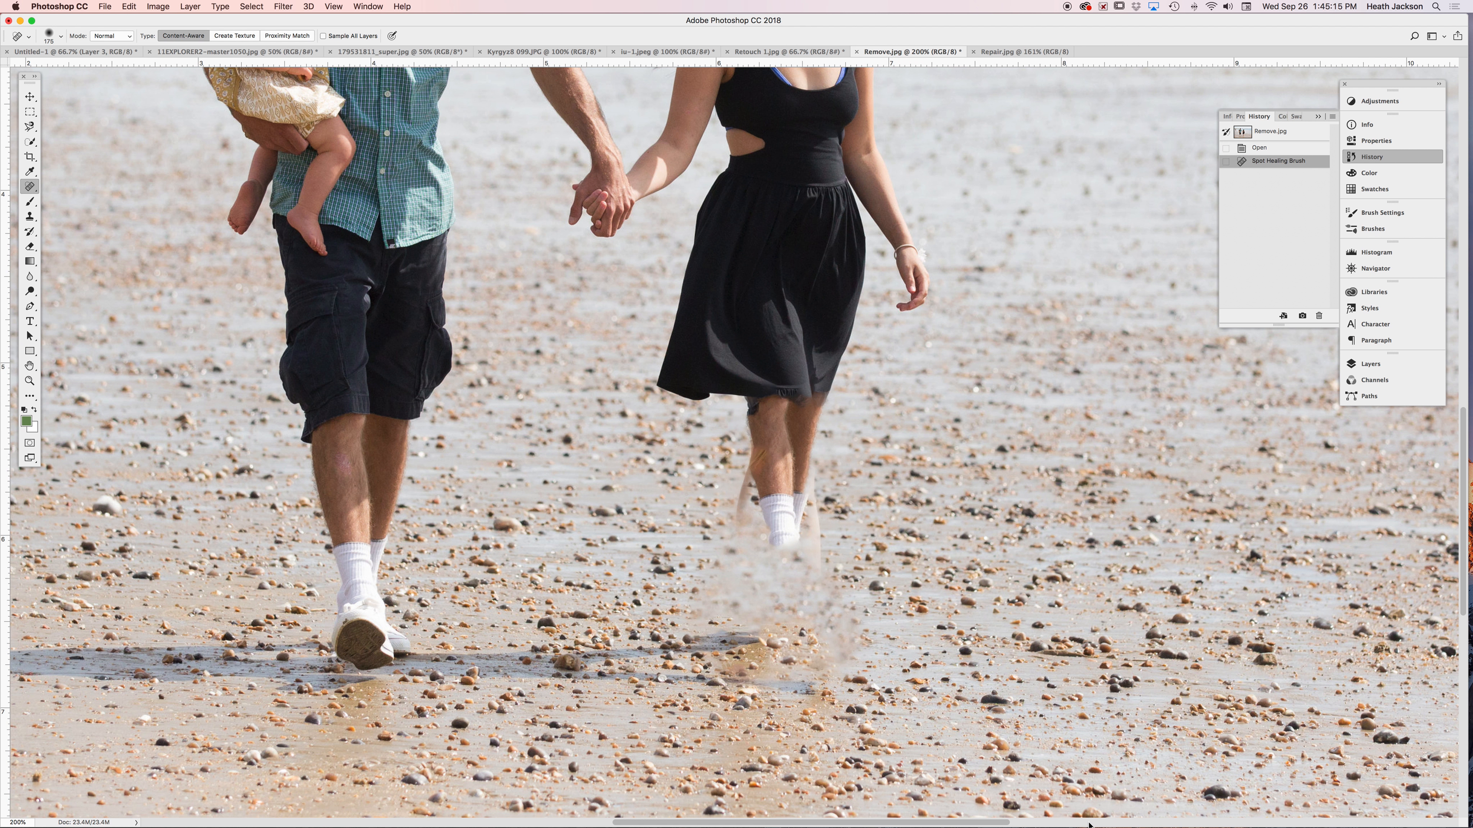
key(super+z)
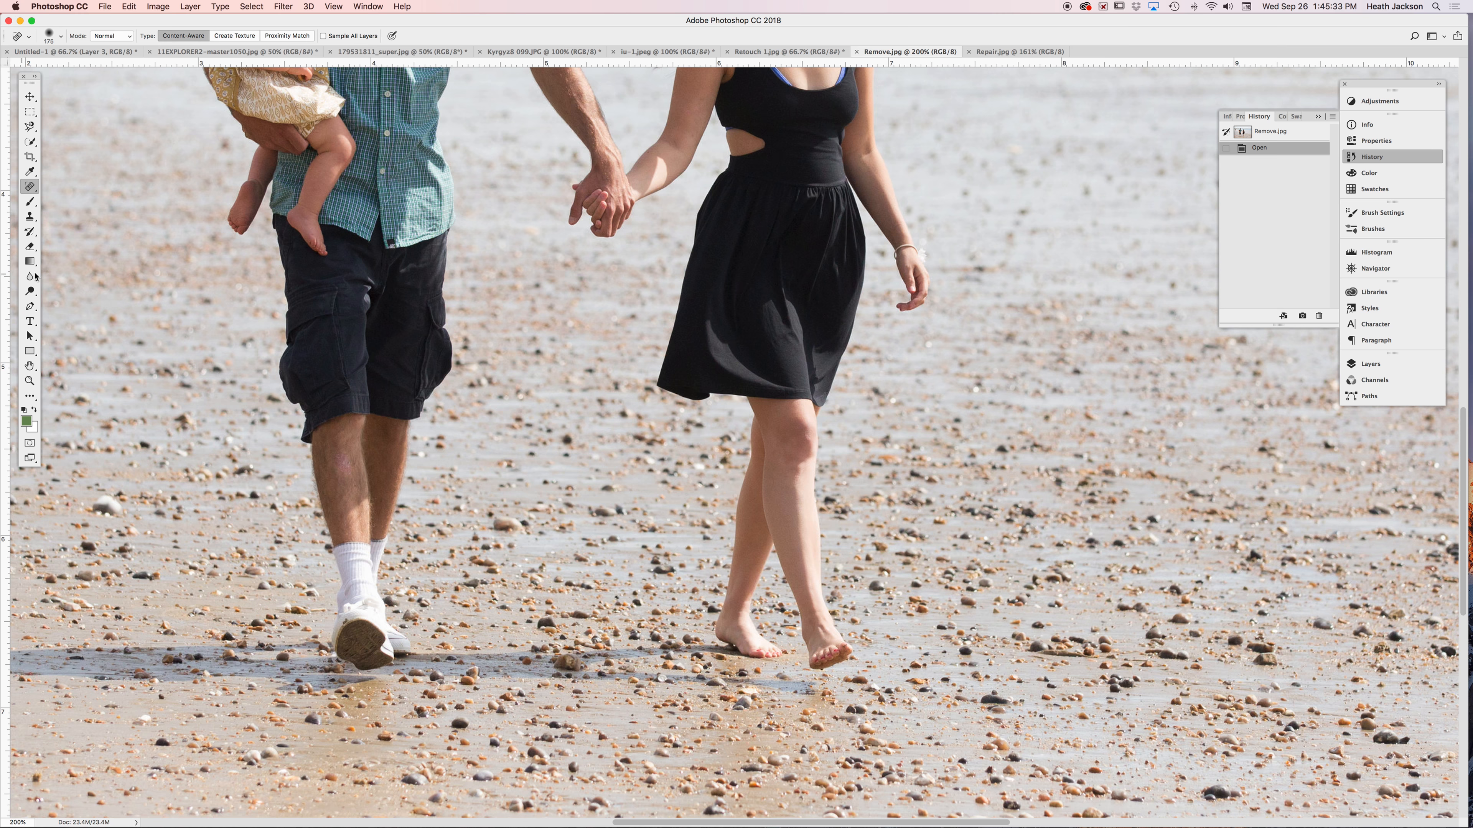
- Try to paint over the woman's foot with the Healing Brush without defining a source point
click(31, 187)
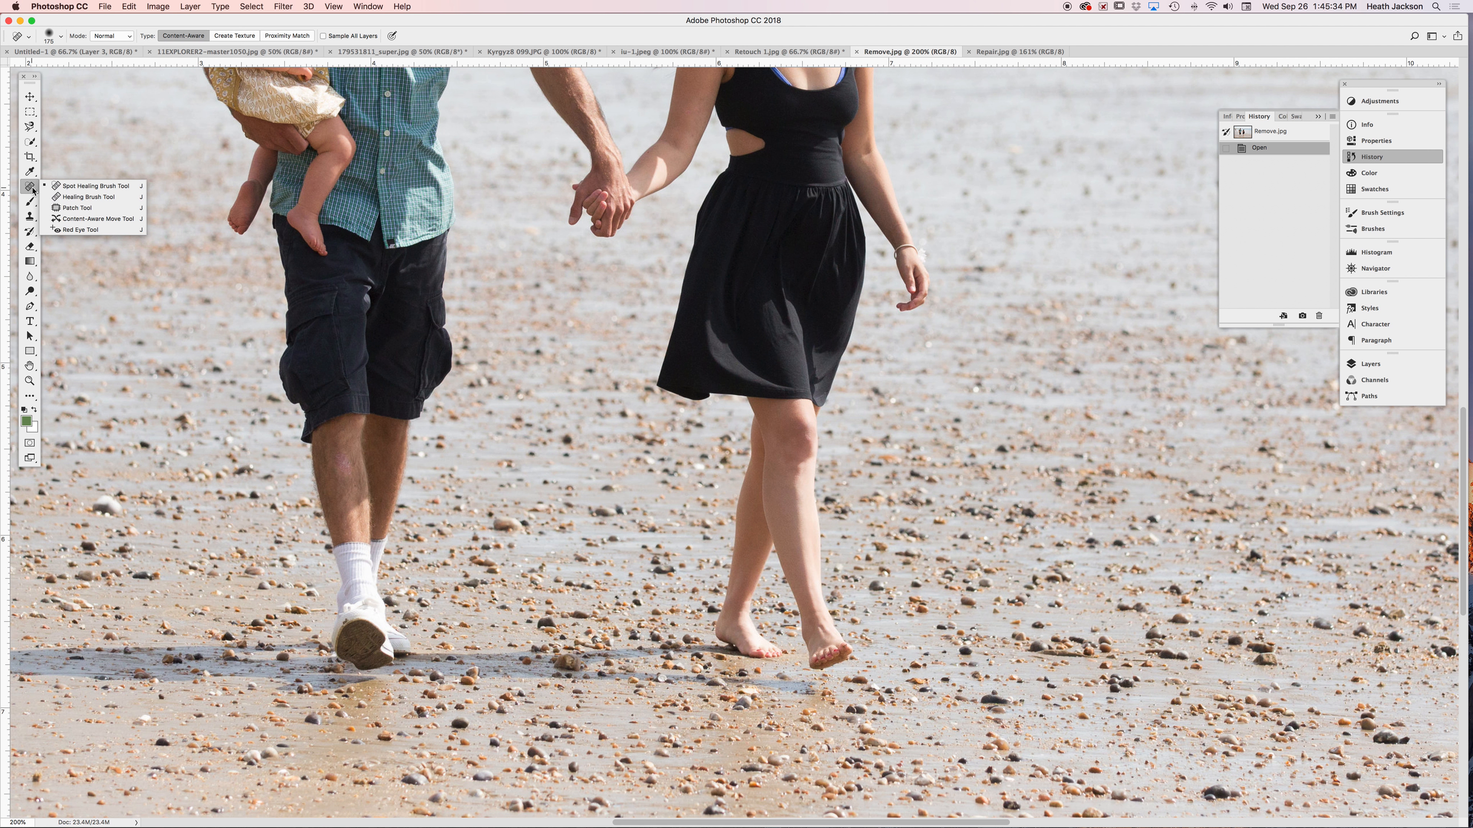
click(88, 198)
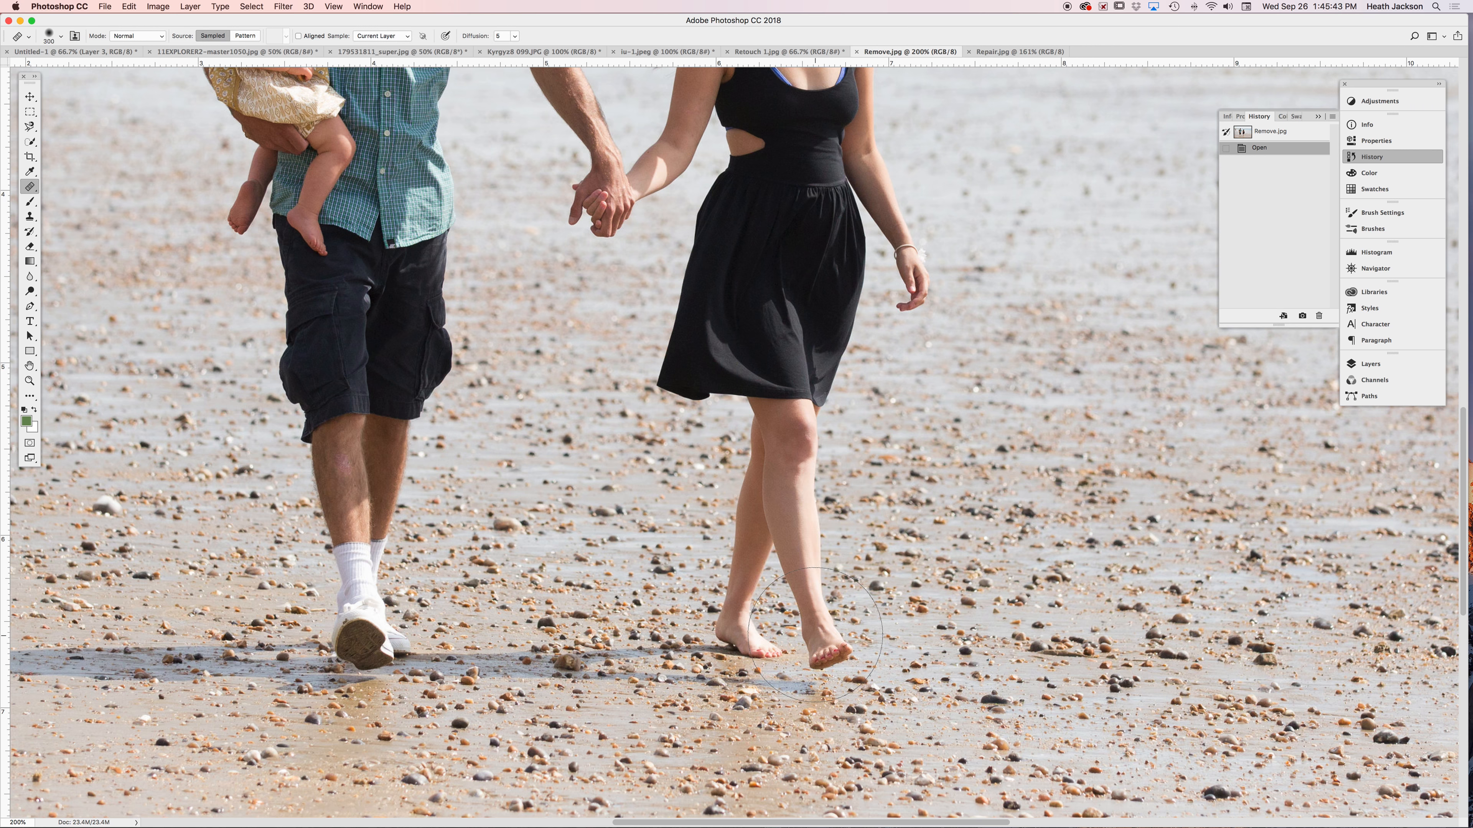
click(815, 635)
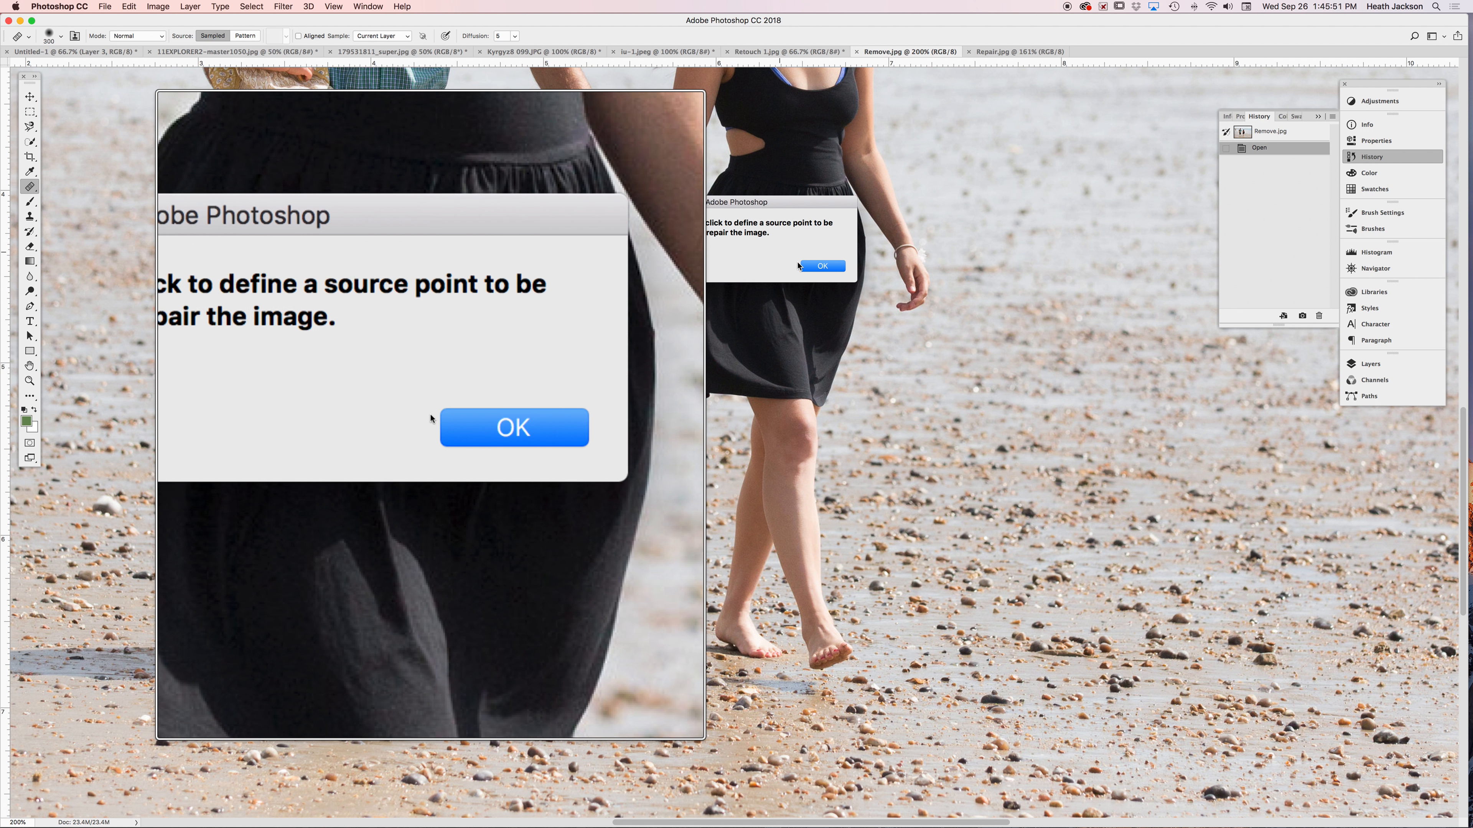
click(824, 268)
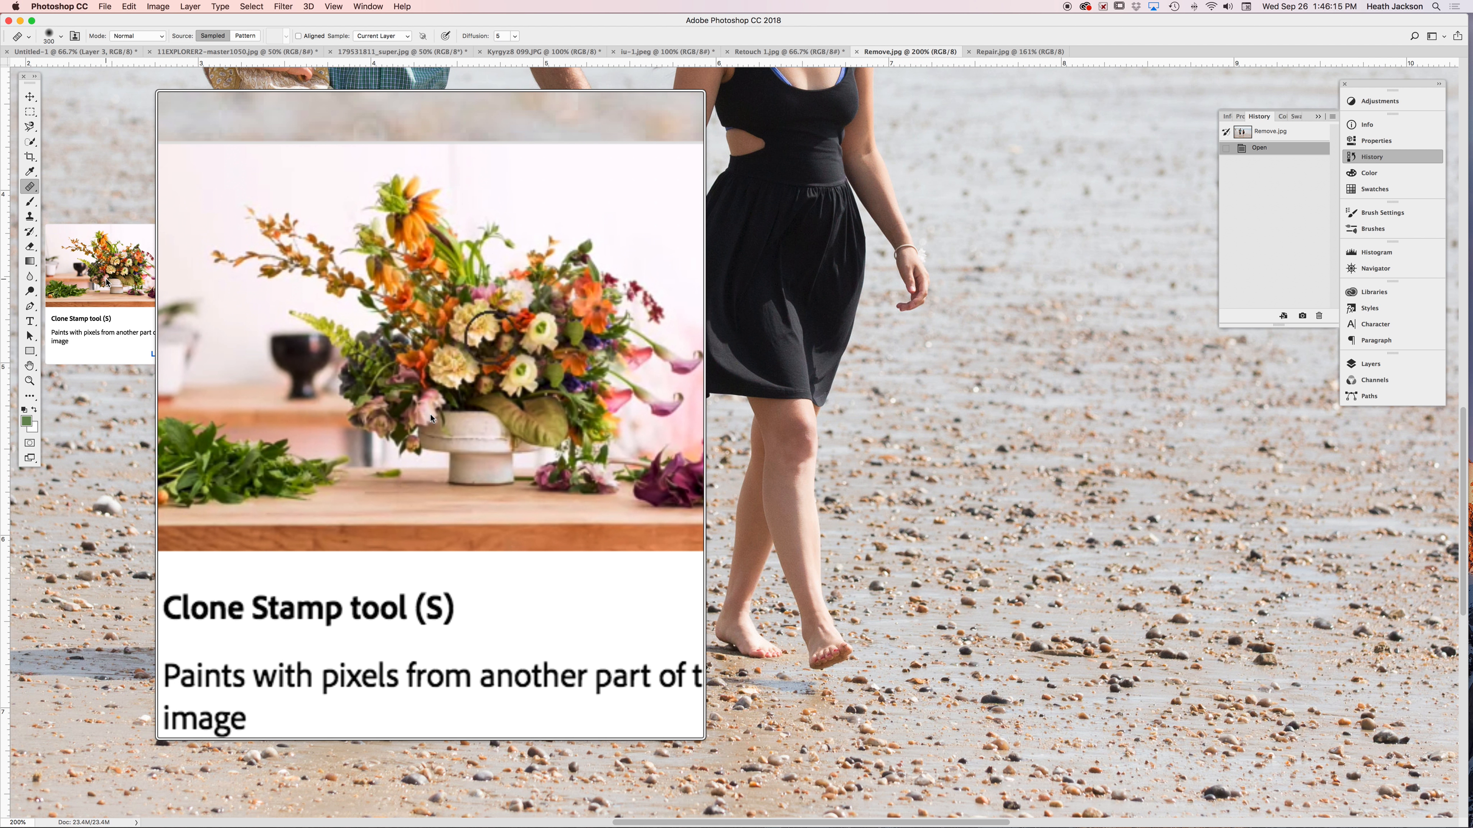
click(30, 216)
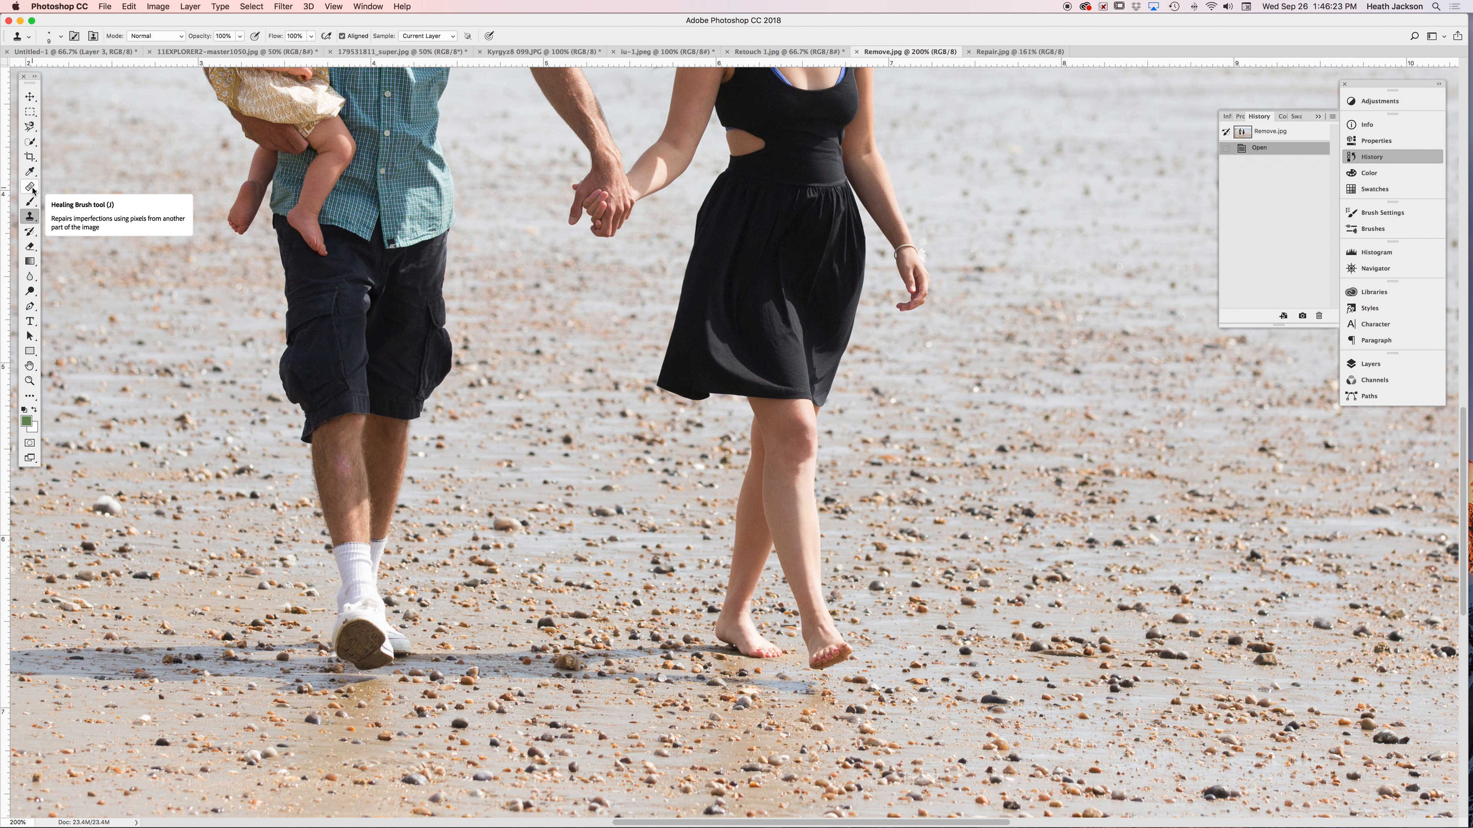
click(31, 187)
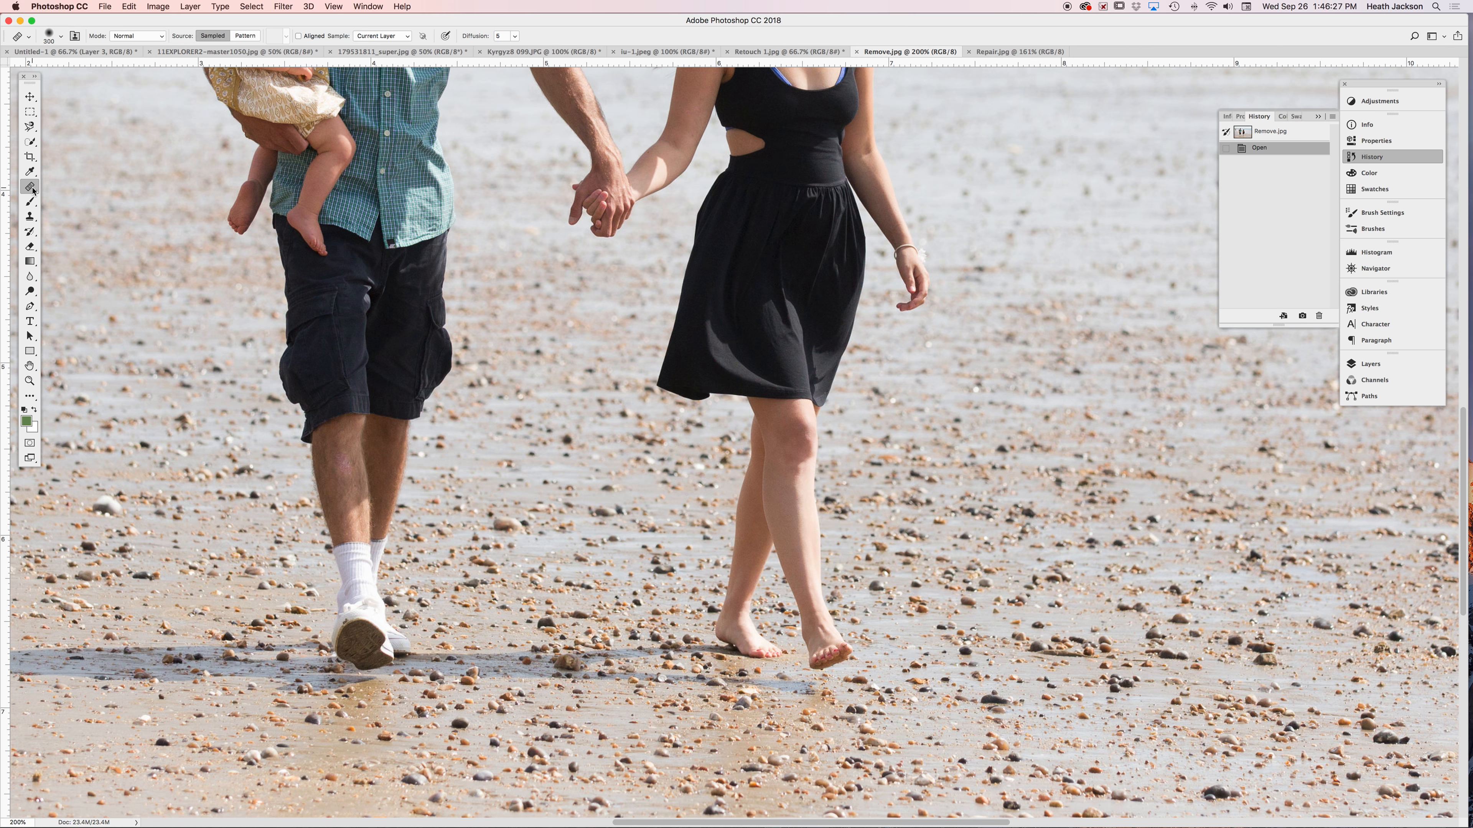
- Switch to the Clone Stamp tool and enlarge its brush to 80 pixels
click(31, 216)
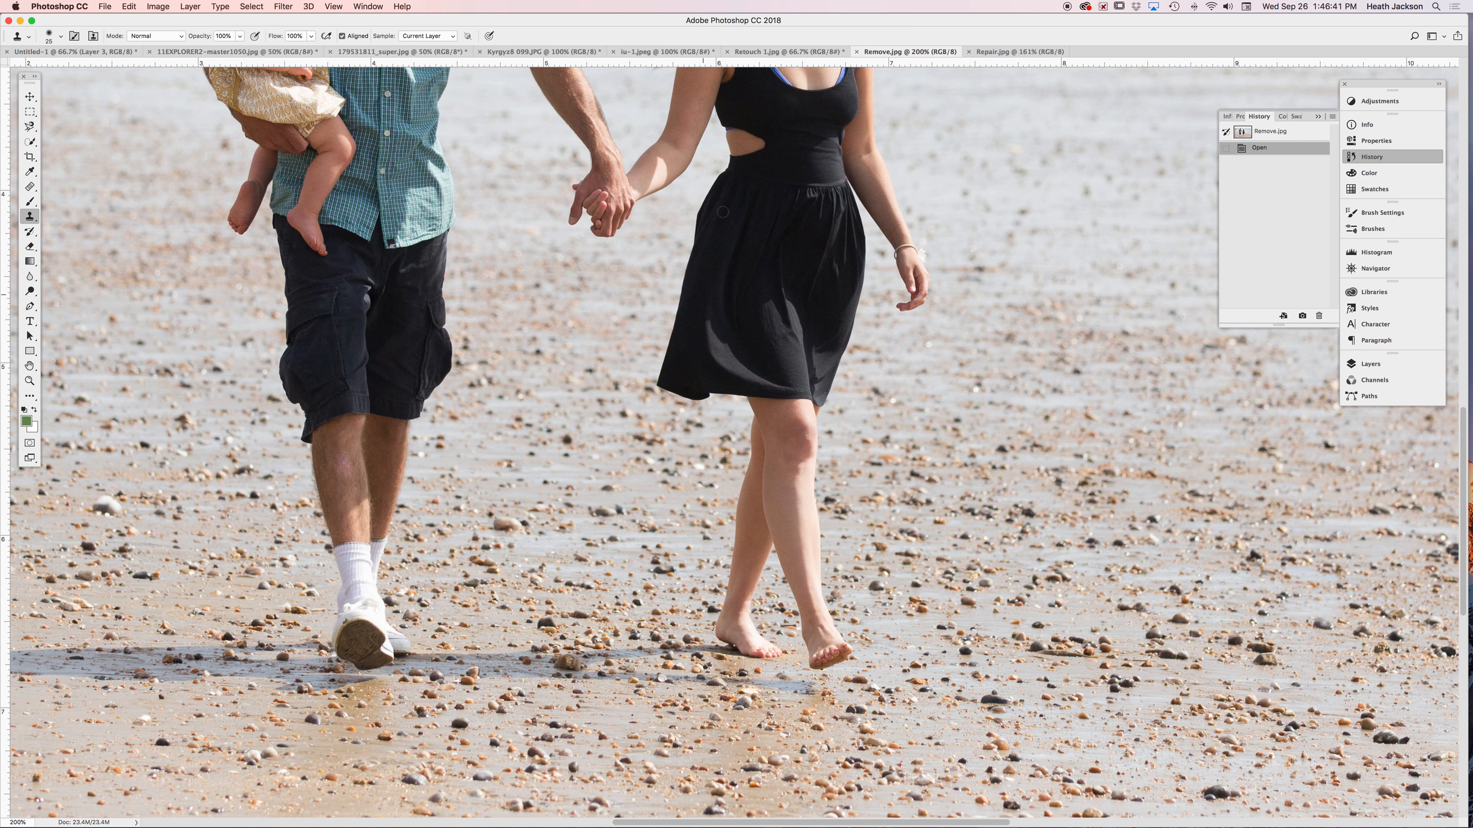
key(bracketright)
key(bracketright)
key(bracketright)
key(bracketright)
key(bracketright)
key(bracketright)
key(bracketright)
key(bracketright)
- Set the Clone Stamp brush to 200 pixels and sample the pebbled sand beside the woman's feet as the source
scroll(622, 154, up, 5)
scroll(622, 153, right, 5)
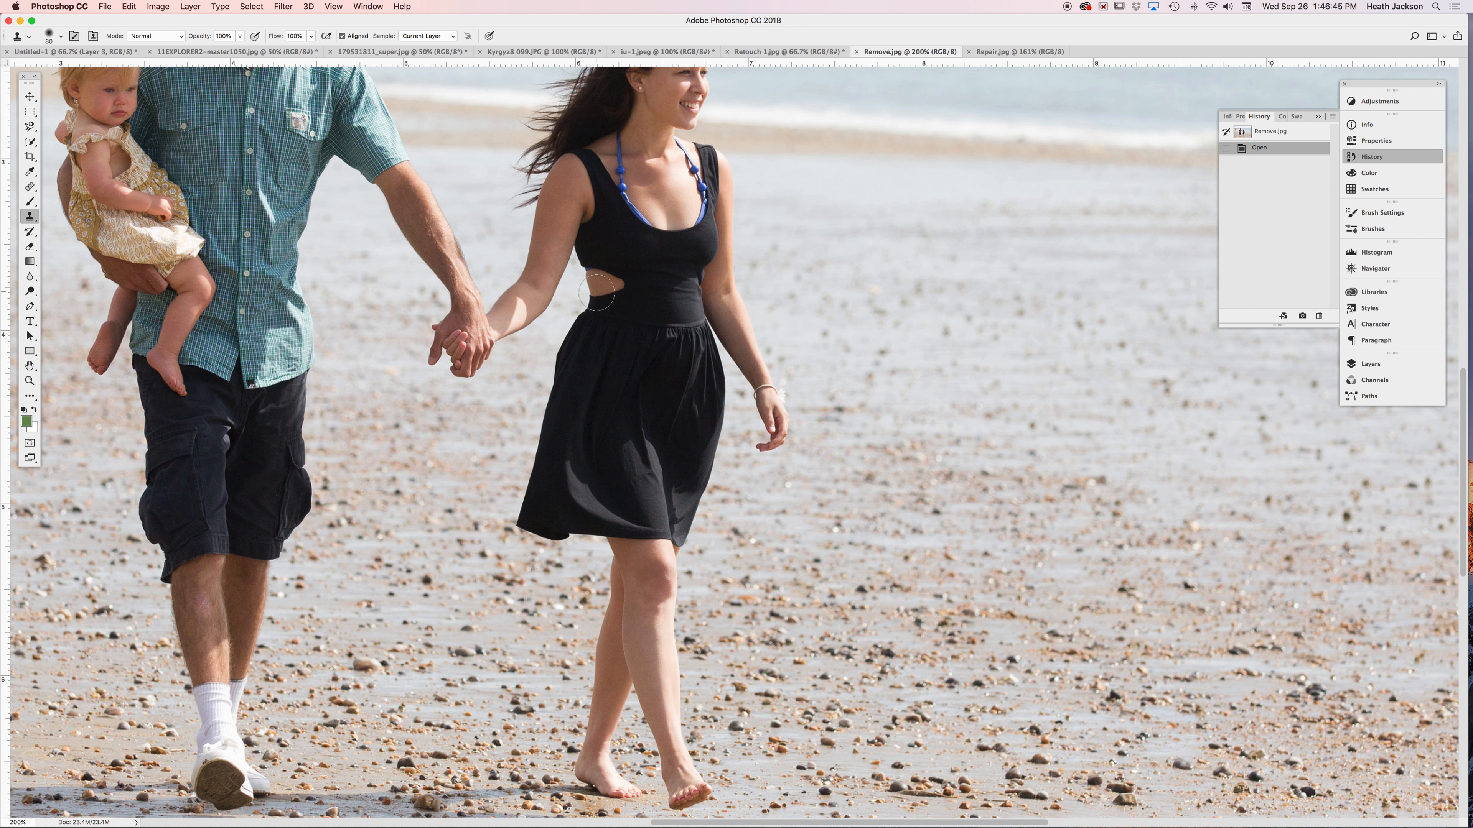
drag(759, 673, 711, 527)
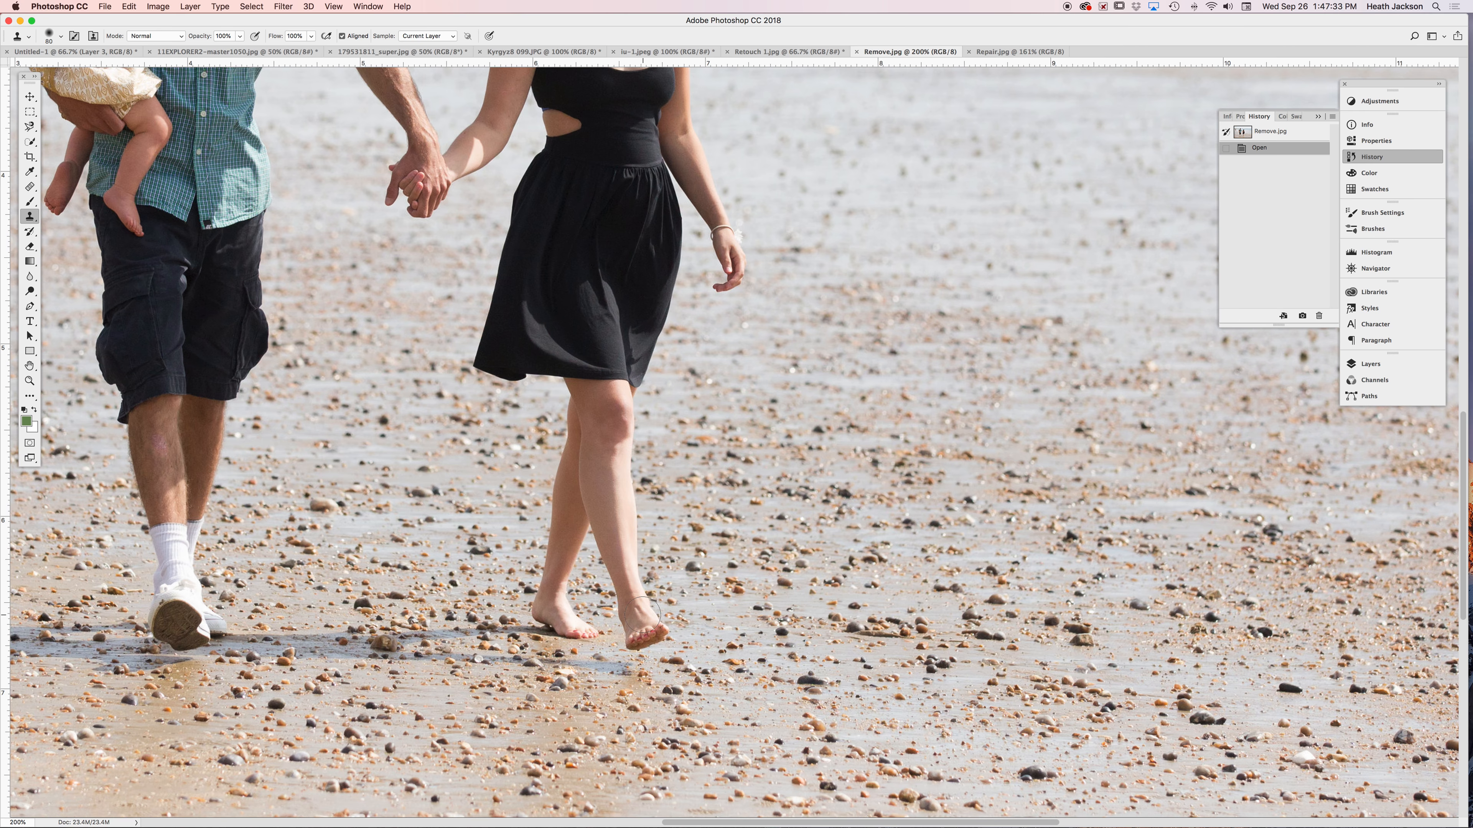
key(bracketright)
key(bracketright)
key(bracketright)
key(bracketright)
key(bracketright)
key(bracketright)
alt+click(854, 610)
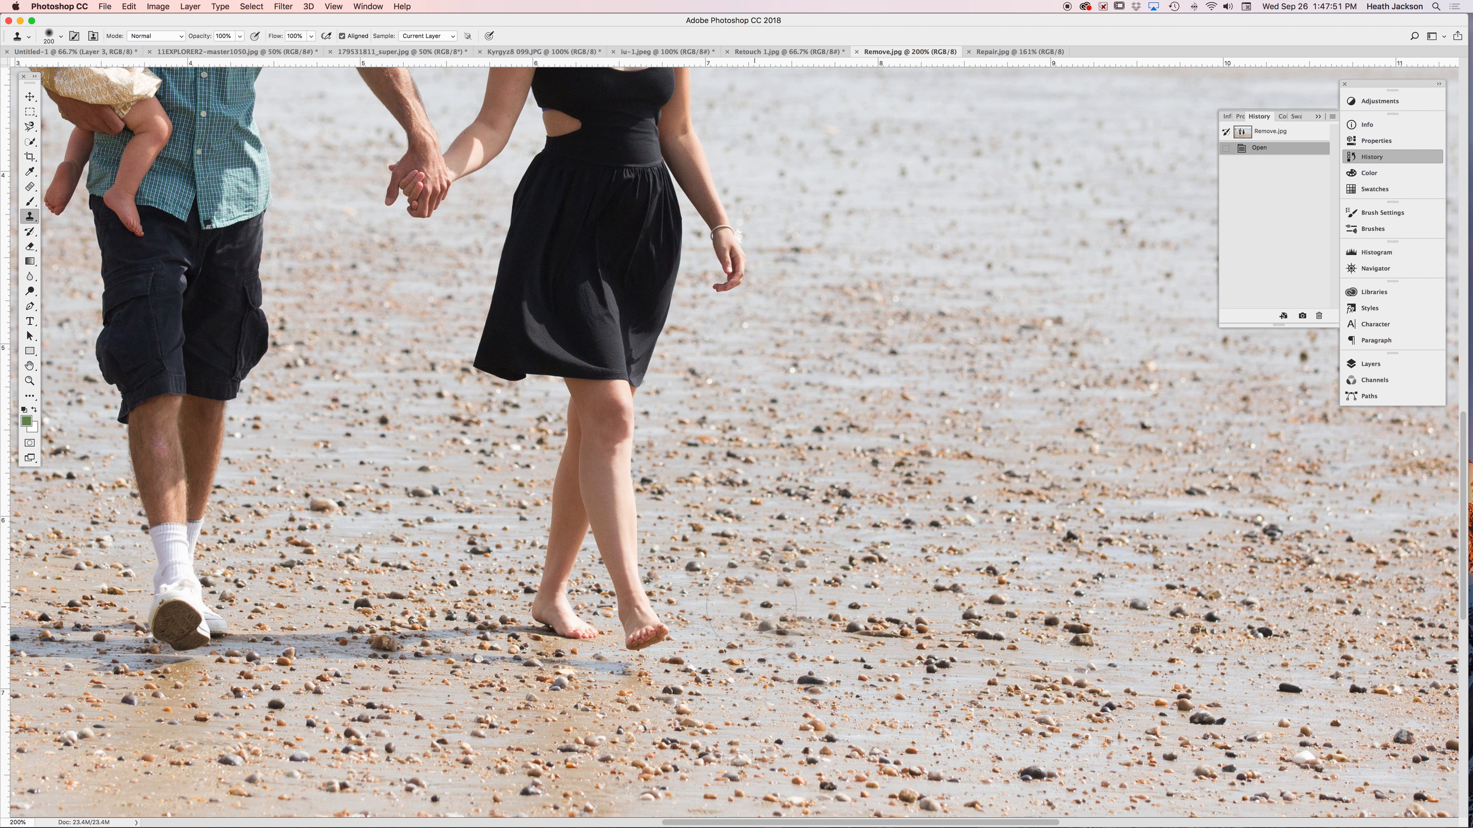
- Try to clone pebbled sand over the woman's legs and lower dress, and undo the stroke
mouse_move(682, 603)
mouse_down()
mouse_move(585, 586)
mouse_move(613, 585)
mouse_move(597, 515)
mouse_up()
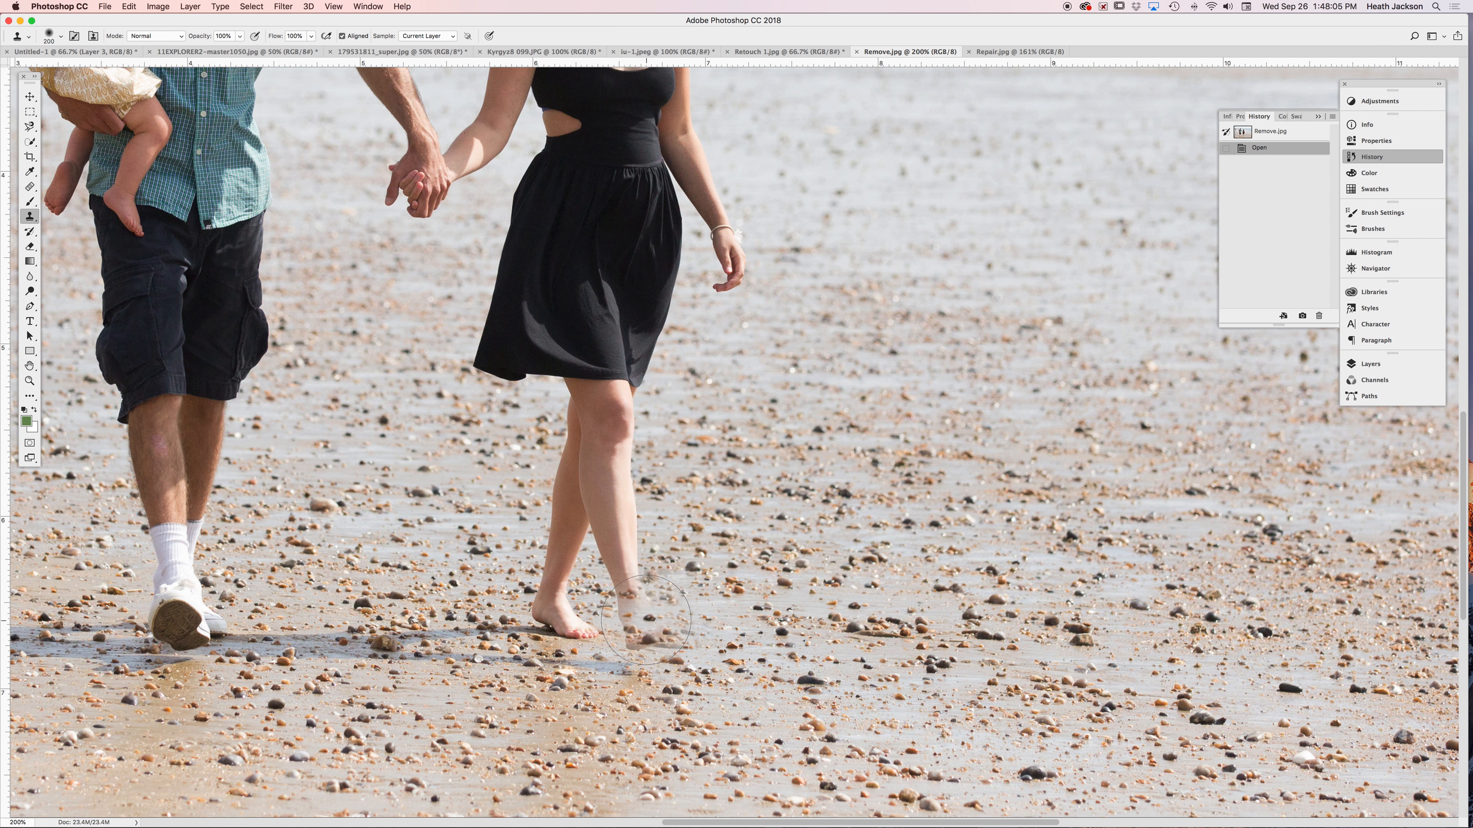
mouse_move(646, 619)
mouse_down()
mouse_move(570, 620)
mouse_move(638, 603)
mouse_move(643, 574)
mouse_move(574, 557)
mouse_move(627, 544)
mouse_move(644, 511)
mouse_move(571, 499)
mouse_move(554, 473)
mouse_move(589, 463)
mouse_up()
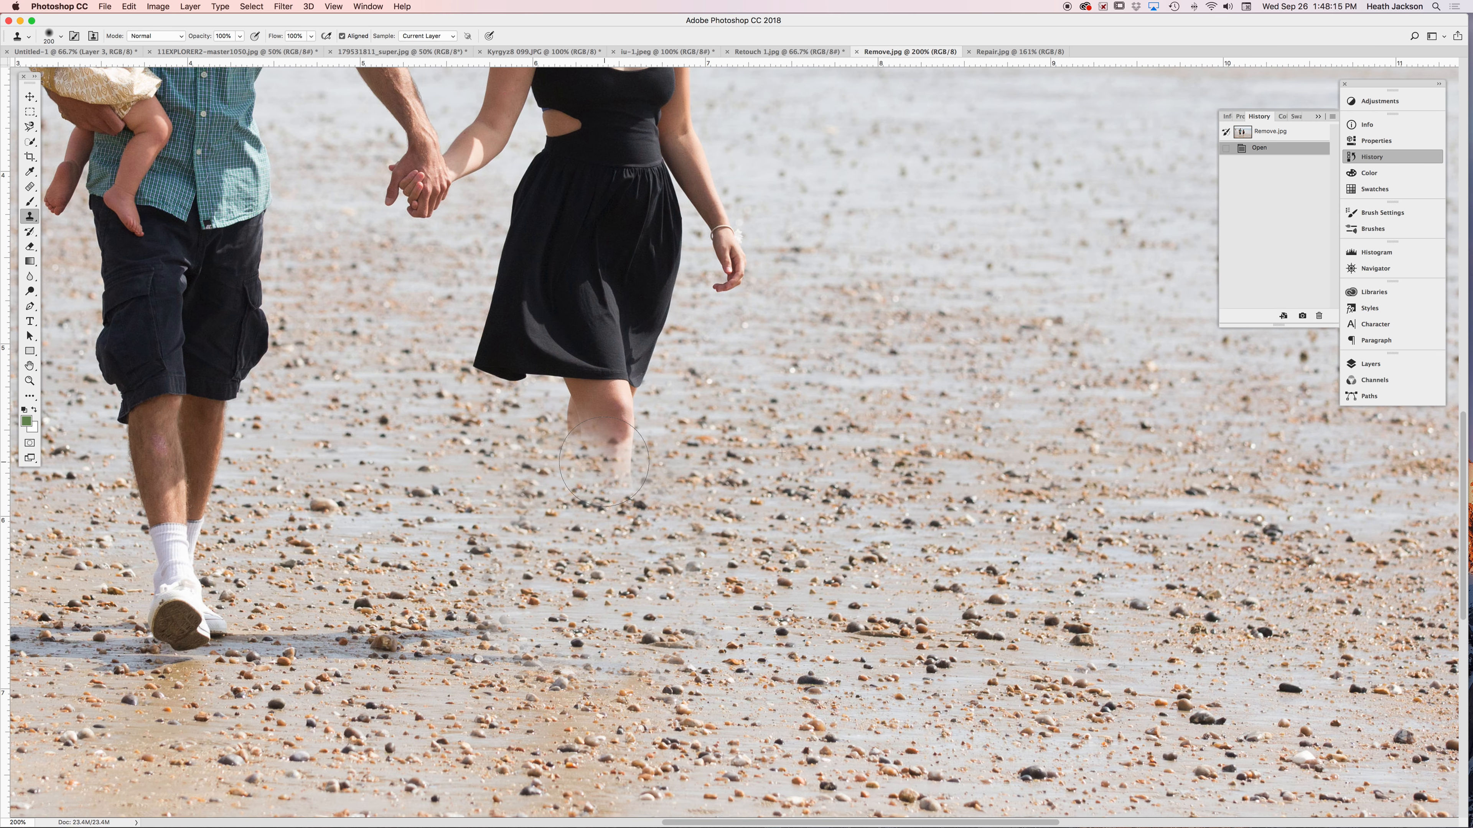
mouse_move(604, 461)
mouse_down()
mouse_move(580, 441)
mouse_move(585, 415)
mouse_move(627, 397)
mouse_move(566, 401)
mouse_move(553, 369)
mouse_move(487, 354)
mouse_move(581, 367)
mouse_up()
scroll(581, 366, down, 2)
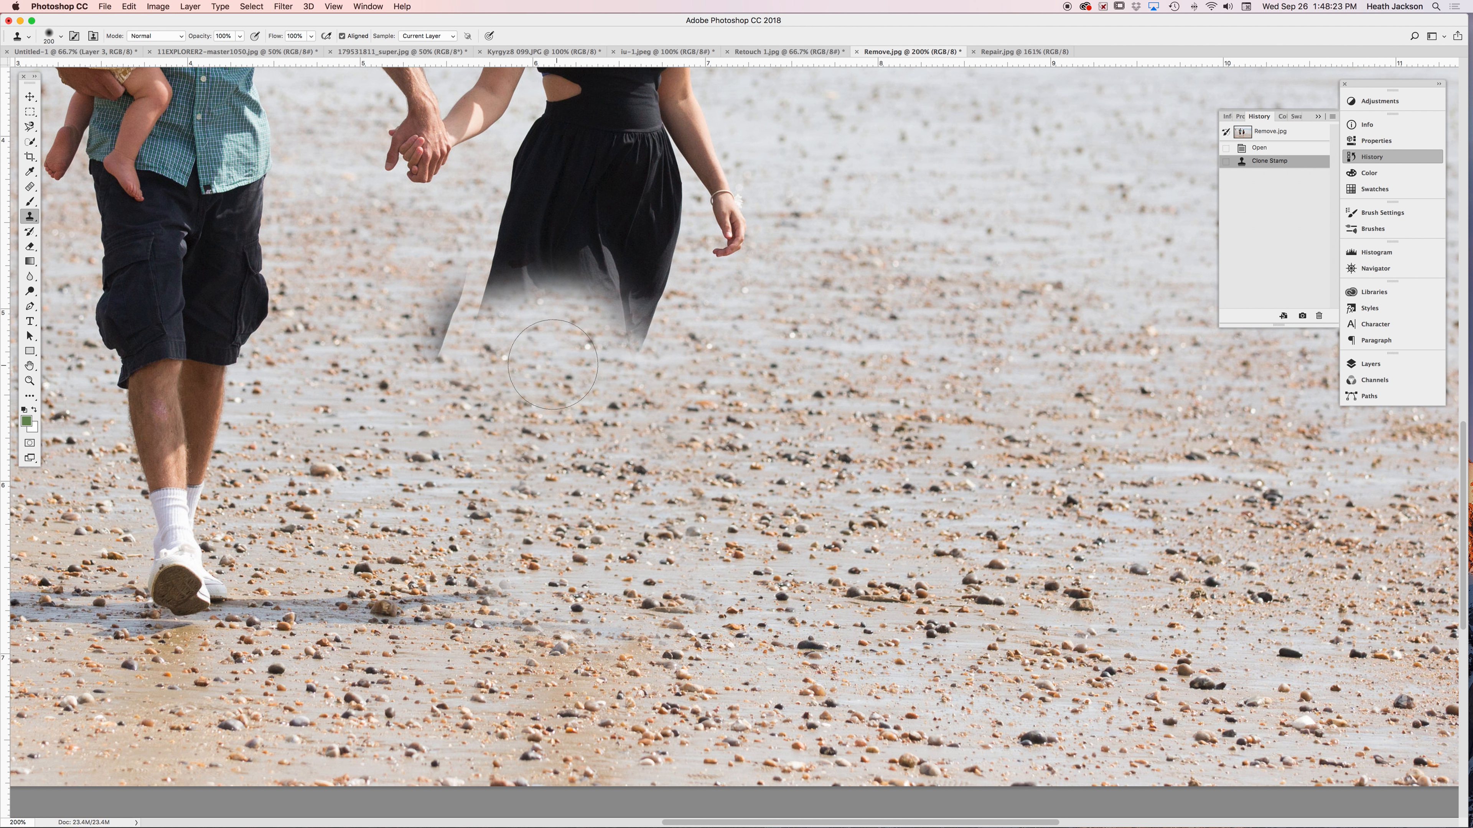
key(super+z)
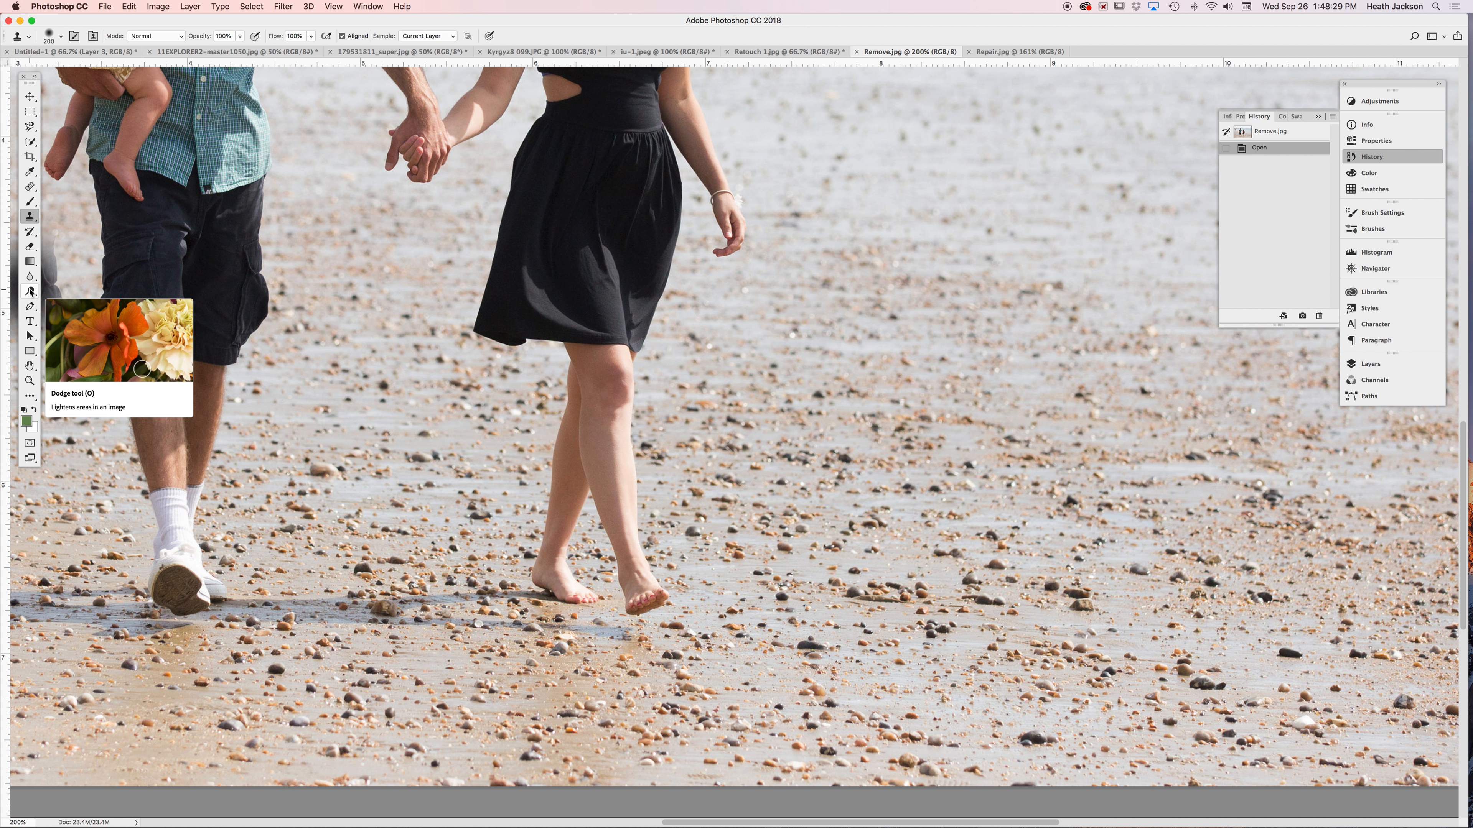
click(30, 292)
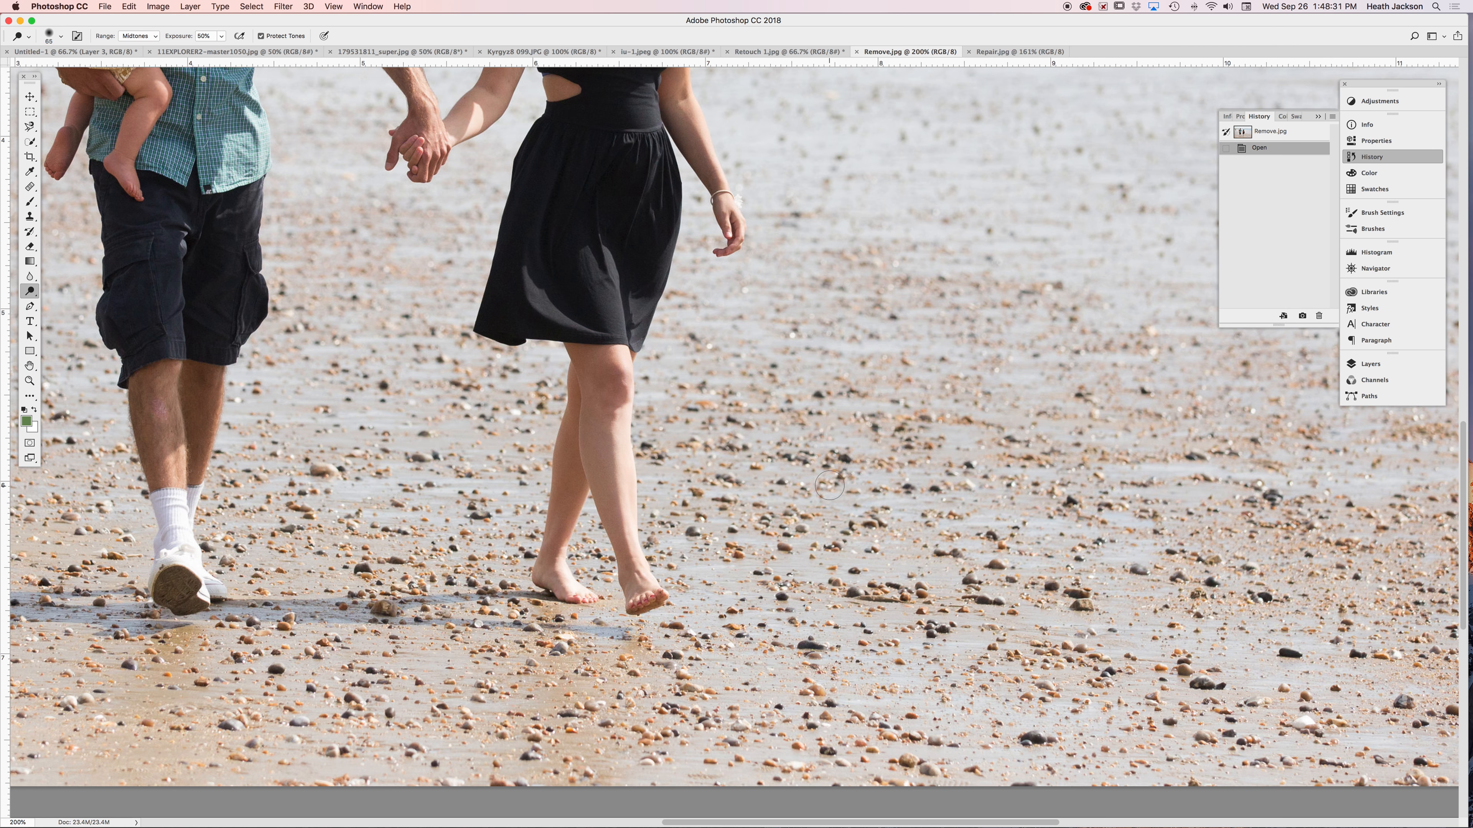
click(26, 97)
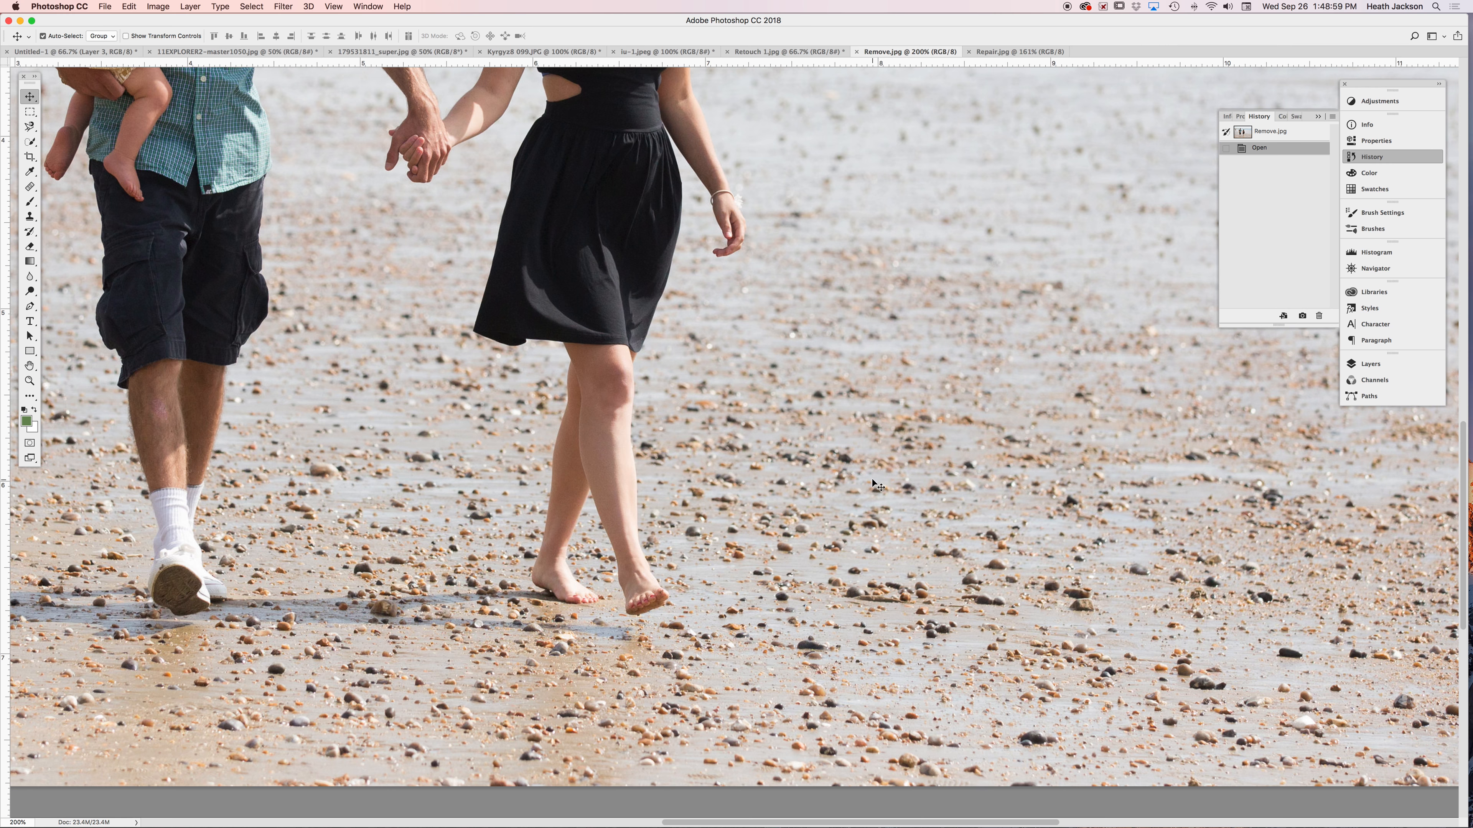
- Clone the sampled pebbled sand over the woman's legs, skirt and lowered hand up to her waist with the Clone Stamp
click(33, 215)
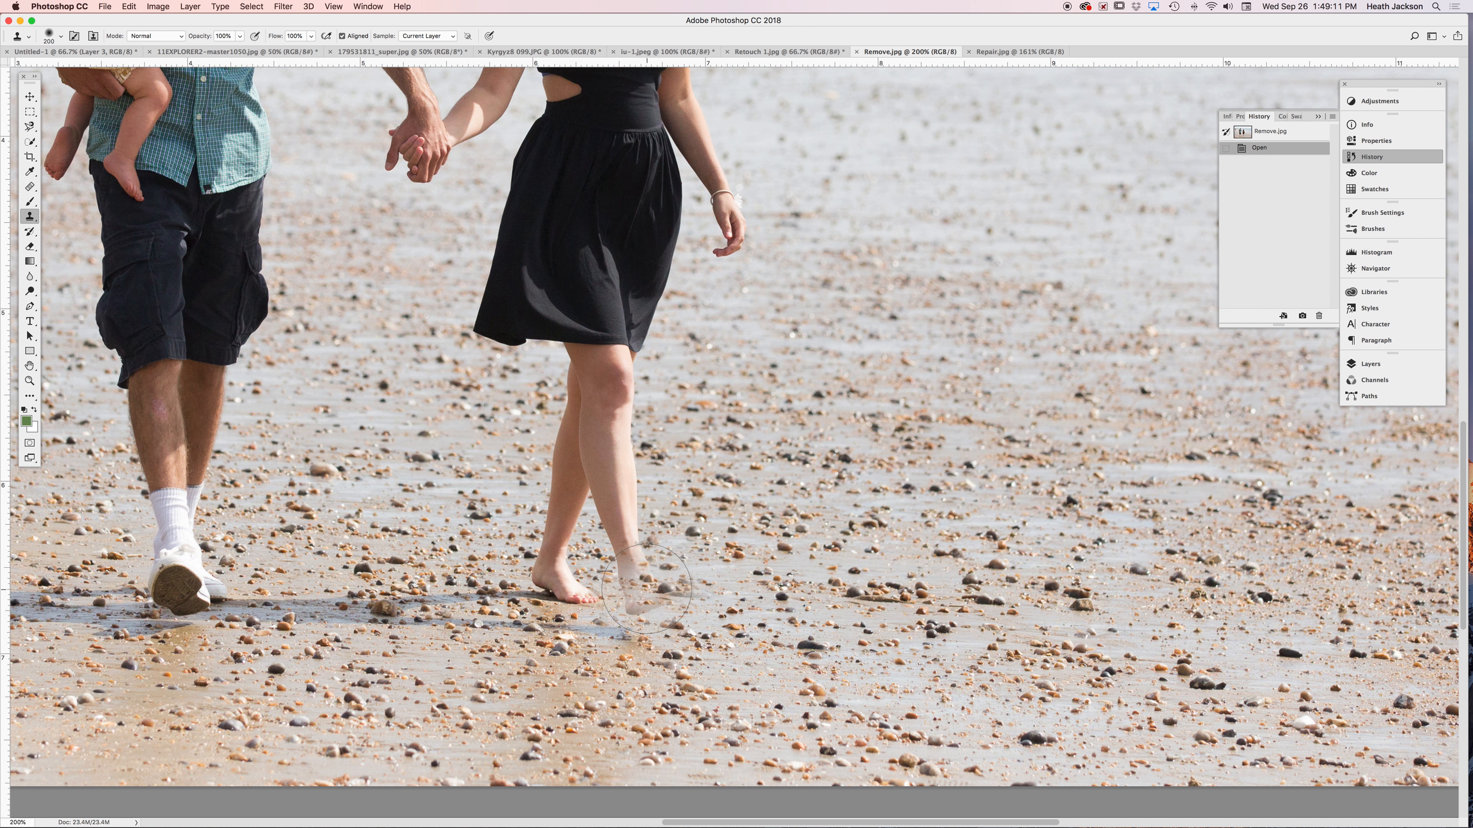
mouse_move(638, 585)
mouse_down()
mouse_move(543, 577)
mouse_move(597, 549)
mouse_move(658, 554)
mouse_move(645, 554)
mouse_move(632, 497)
mouse_move(563, 521)
mouse_move(632, 389)
mouse_move(571, 452)
mouse_move(590, 391)
mouse_move(673, 321)
mouse_move(709, 320)
mouse_move(676, 317)
mouse_move(696, 292)
mouse_move(661, 301)
mouse_move(724, 256)
mouse_move(705, 214)
mouse_move(727, 190)
mouse_move(713, 235)
mouse_move(720, 177)
mouse_move(701, 226)
mouse_move(707, 195)
mouse_move(665, 216)
mouse_move(722, 182)
mouse_move(683, 245)
mouse_move(714, 221)
mouse_move(681, 208)
mouse_move(686, 234)
mouse_move(700, 215)
mouse_move(656, 246)
mouse_move(701, 228)
mouse_move(661, 222)
mouse_move(661, 251)
mouse_move(685, 222)
mouse_move(640, 345)
mouse_move(610, 337)
mouse_move(644, 288)
mouse_move(598, 344)
mouse_up()
scroll(598, 343, down, 1)
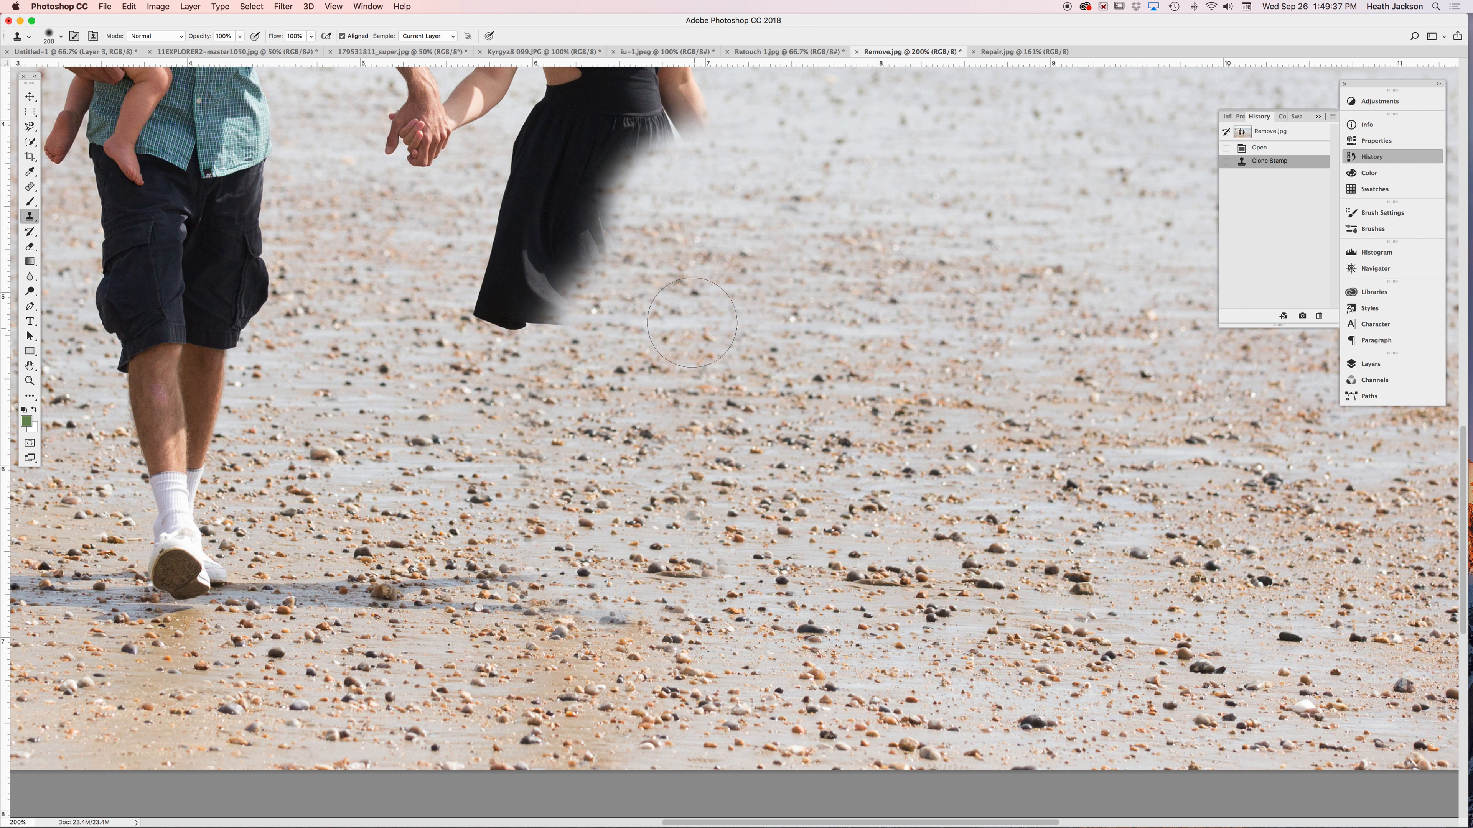
drag(548, 246, 524, 284)
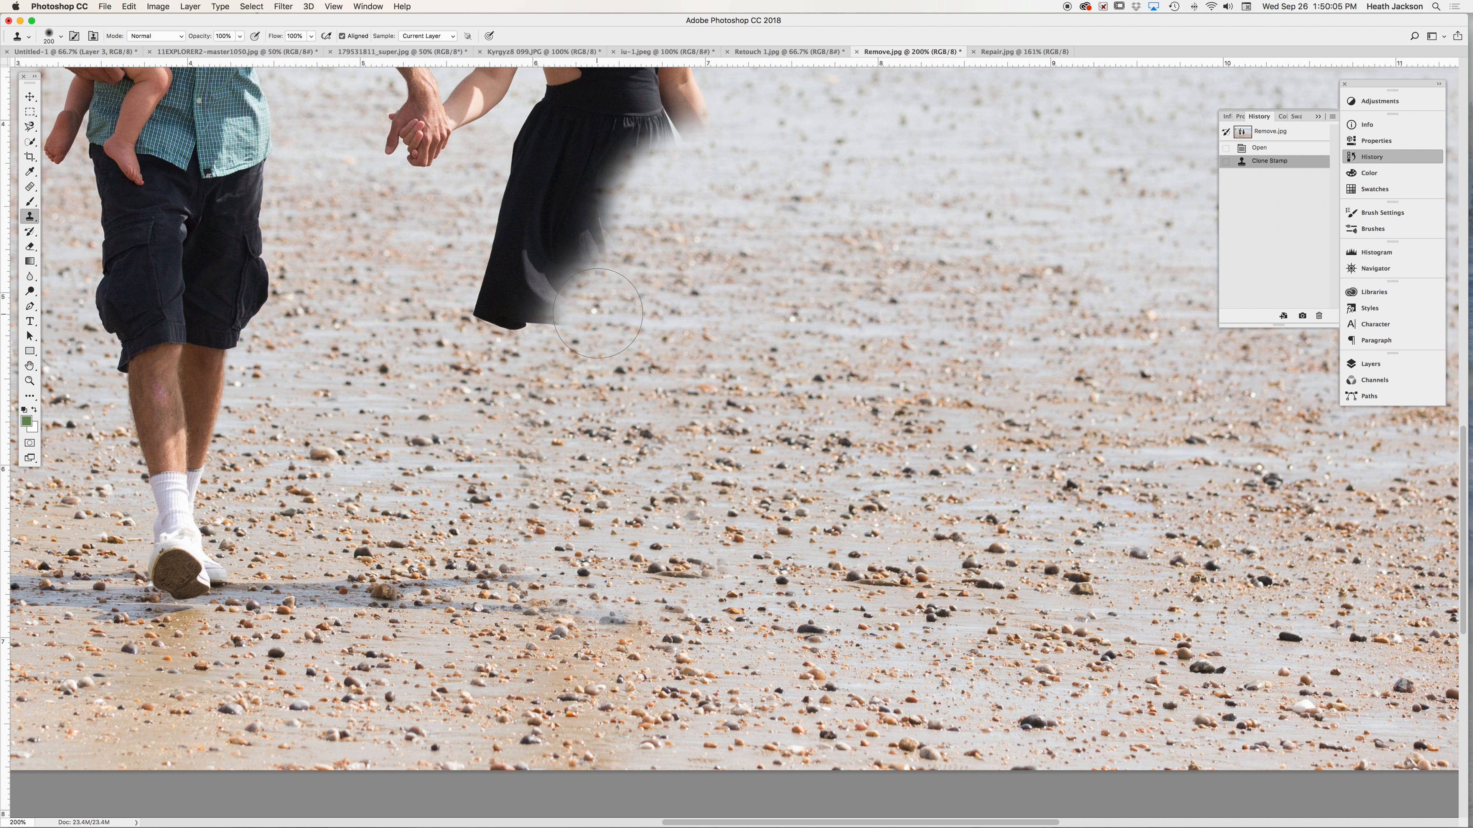
mouse_move(592, 310)
mouse_down()
mouse_move(511, 302)
mouse_move(554, 298)
mouse_move(477, 327)
mouse_move(514, 262)
mouse_move(616, 253)
mouse_move(561, 260)
mouse_move(526, 232)
mouse_move(616, 206)
mouse_move(502, 210)
mouse_move(557, 185)
mouse_move(664, 183)
mouse_move(522, 171)
mouse_move(721, 162)
mouse_up()
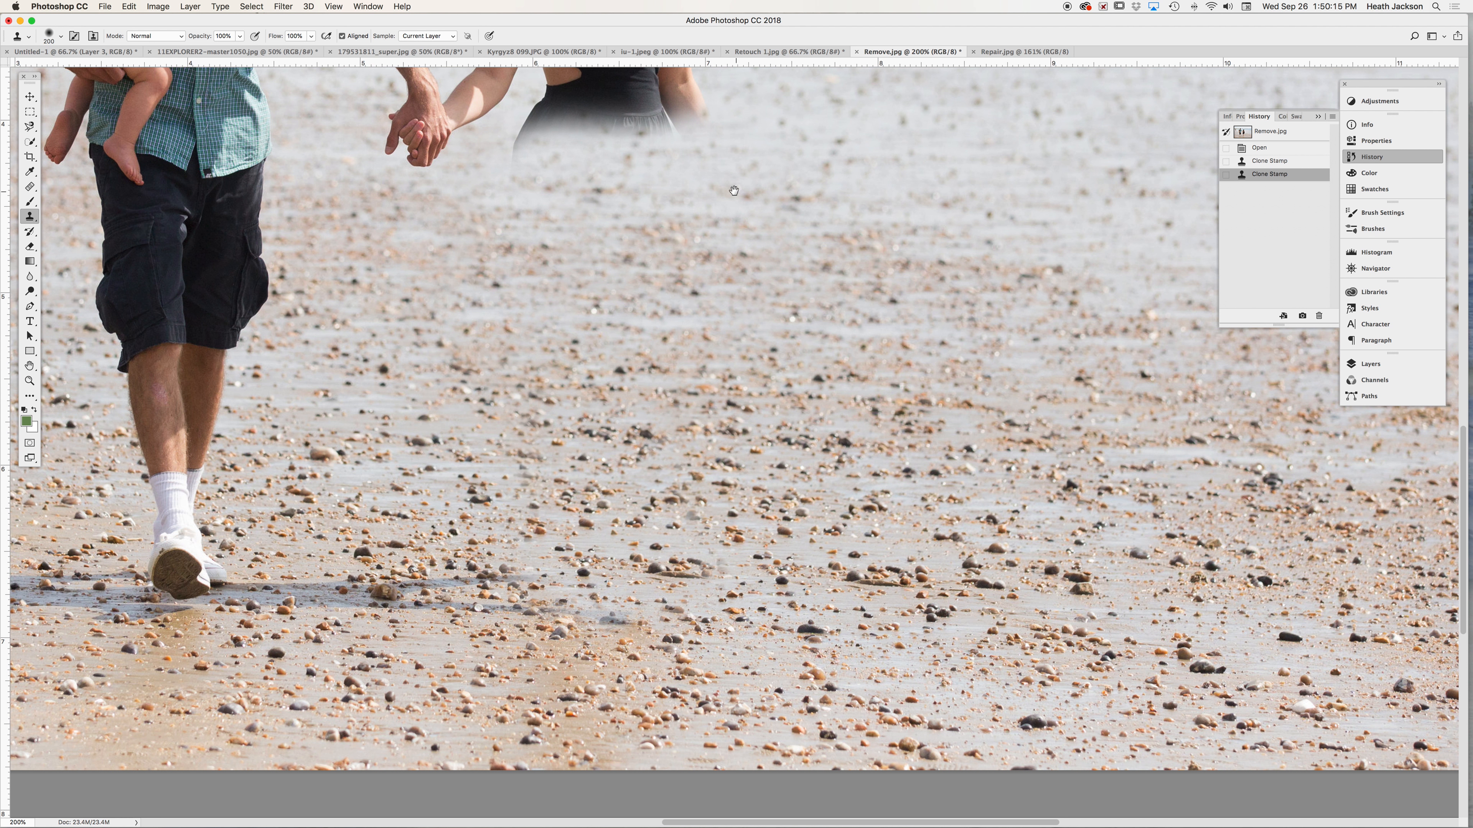
- Try to clone over the woman's upper body and across toward the man in continuous strokes, and undo the result
scroll(722, 290, up, 10)
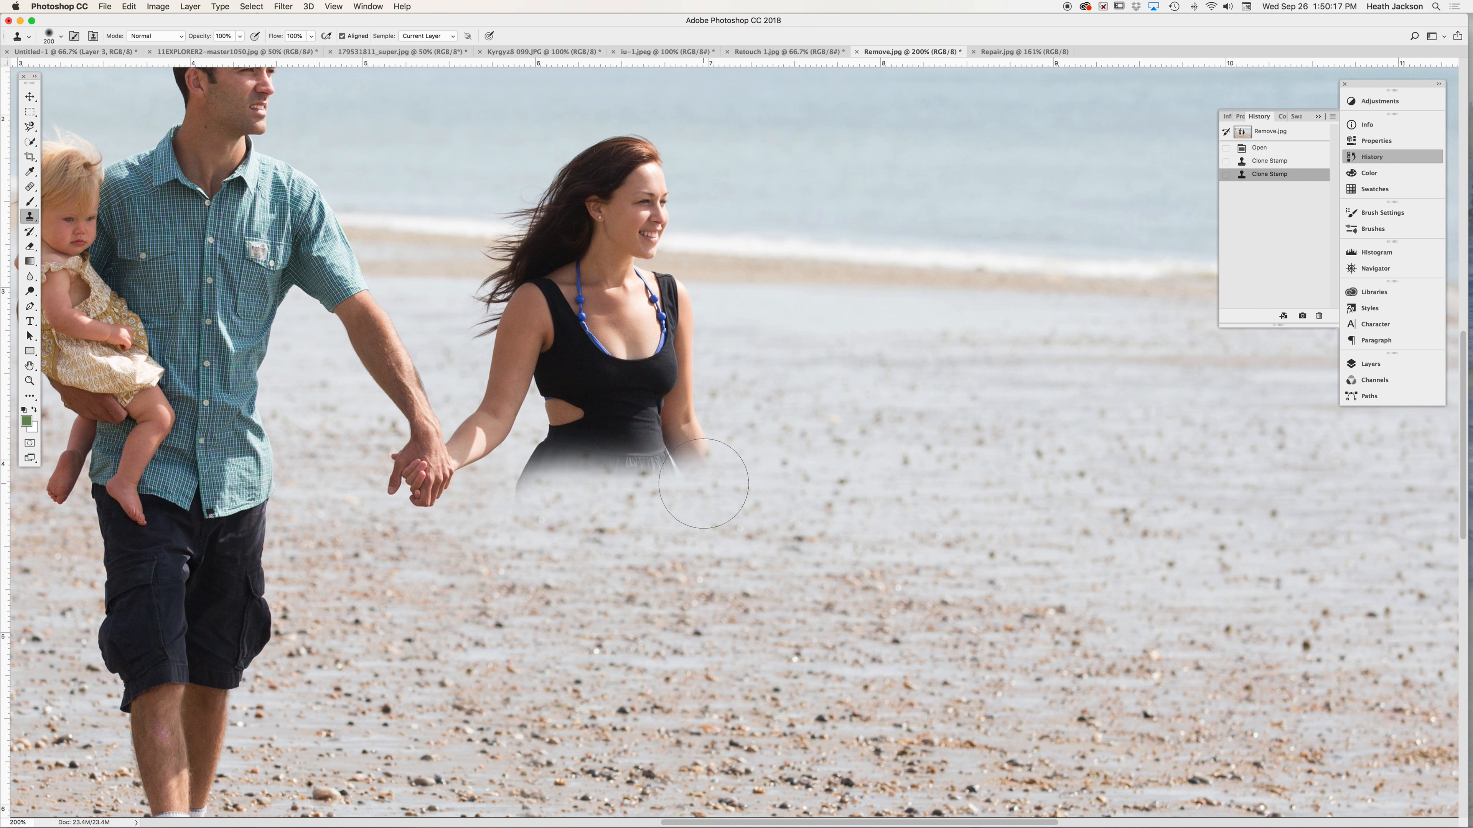
scroll(703, 483, left, 5)
mouse_move(704, 484)
mouse_down()
mouse_move(778, 467)
mouse_move(783, 423)
mouse_move(798, 440)
mouse_move(777, 407)
mouse_move(783, 348)
mouse_move(649, 493)
mouse_move(751, 448)
mouse_move(707, 435)
mouse_move(684, 406)
mouse_move(742, 359)
mouse_move(710, 364)
mouse_move(754, 347)
mouse_move(772, 305)
mouse_move(766, 219)
mouse_move(731, 229)
mouse_move(757, 235)
mouse_move(710, 231)
mouse_move(748, 231)
mouse_move(756, 154)
mouse_move(683, 171)
mouse_move(697, 166)
mouse_move(678, 194)
mouse_move(718, 314)
mouse_move(675, 232)
mouse_move(652, 225)
mouse_move(700, 290)
mouse_move(707, 267)
mouse_move(694, 268)
mouse_up()
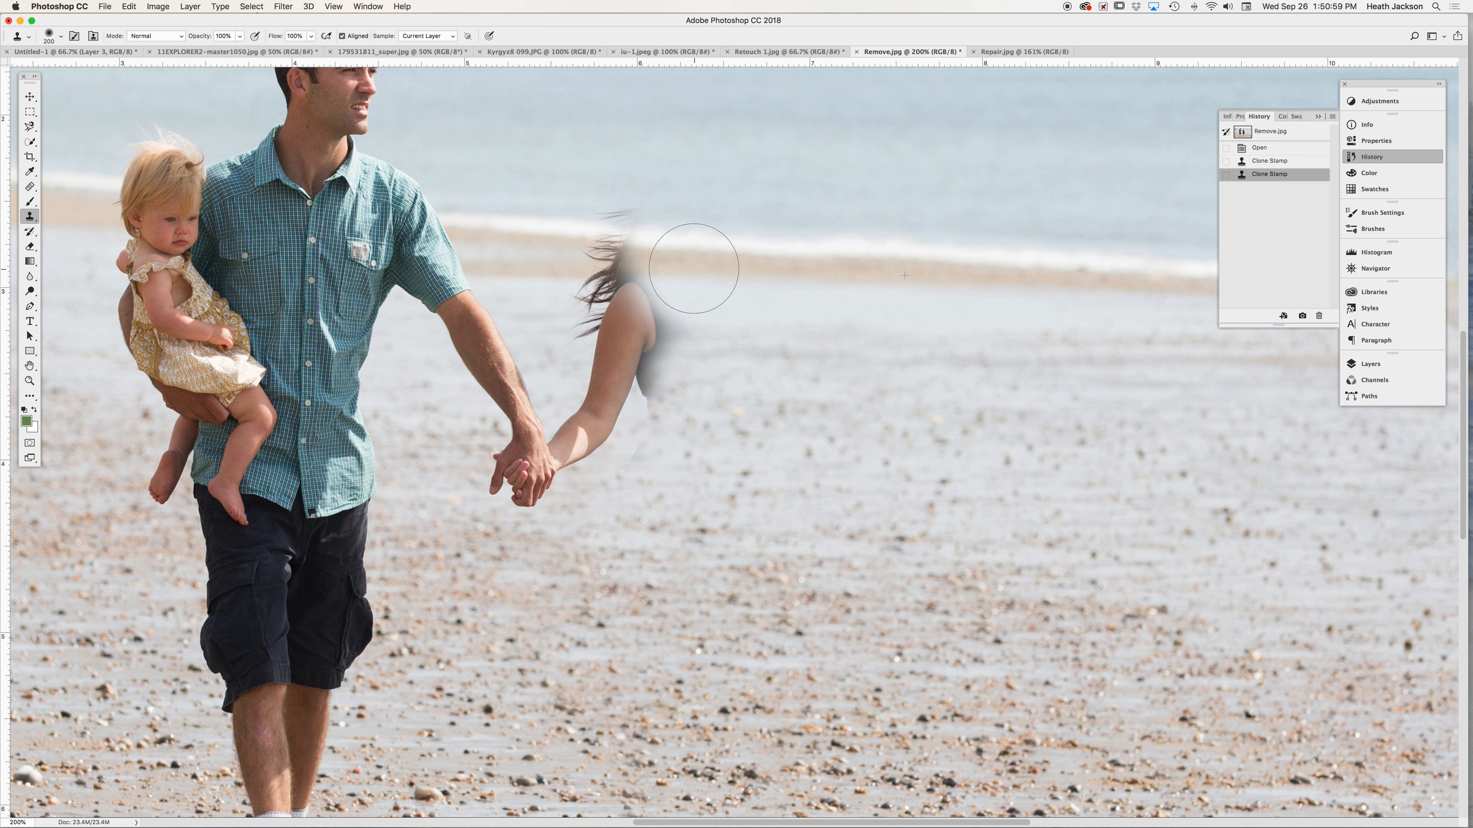
mouse_move(693, 268)
mouse_down()
mouse_move(533, 254)
mouse_move(540, 158)
mouse_move(523, 224)
mouse_move(545, 180)
mouse_move(535, 161)
mouse_move(492, 182)
mouse_move(527, 176)
mouse_move(505, 168)
mouse_move(485, 225)
mouse_move(504, 198)
mouse_move(468, 231)
mouse_move(488, 284)
mouse_move(582, 286)
mouse_move(606, 266)
mouse_move(567, 348)
mouse_move(538, 320)
mouse_move(617, 267)
mouse_move(534, 375)
mouse_move(460, 287)
mouse_move(483, 221)
mouse_move(444, 297)
mouse_up()
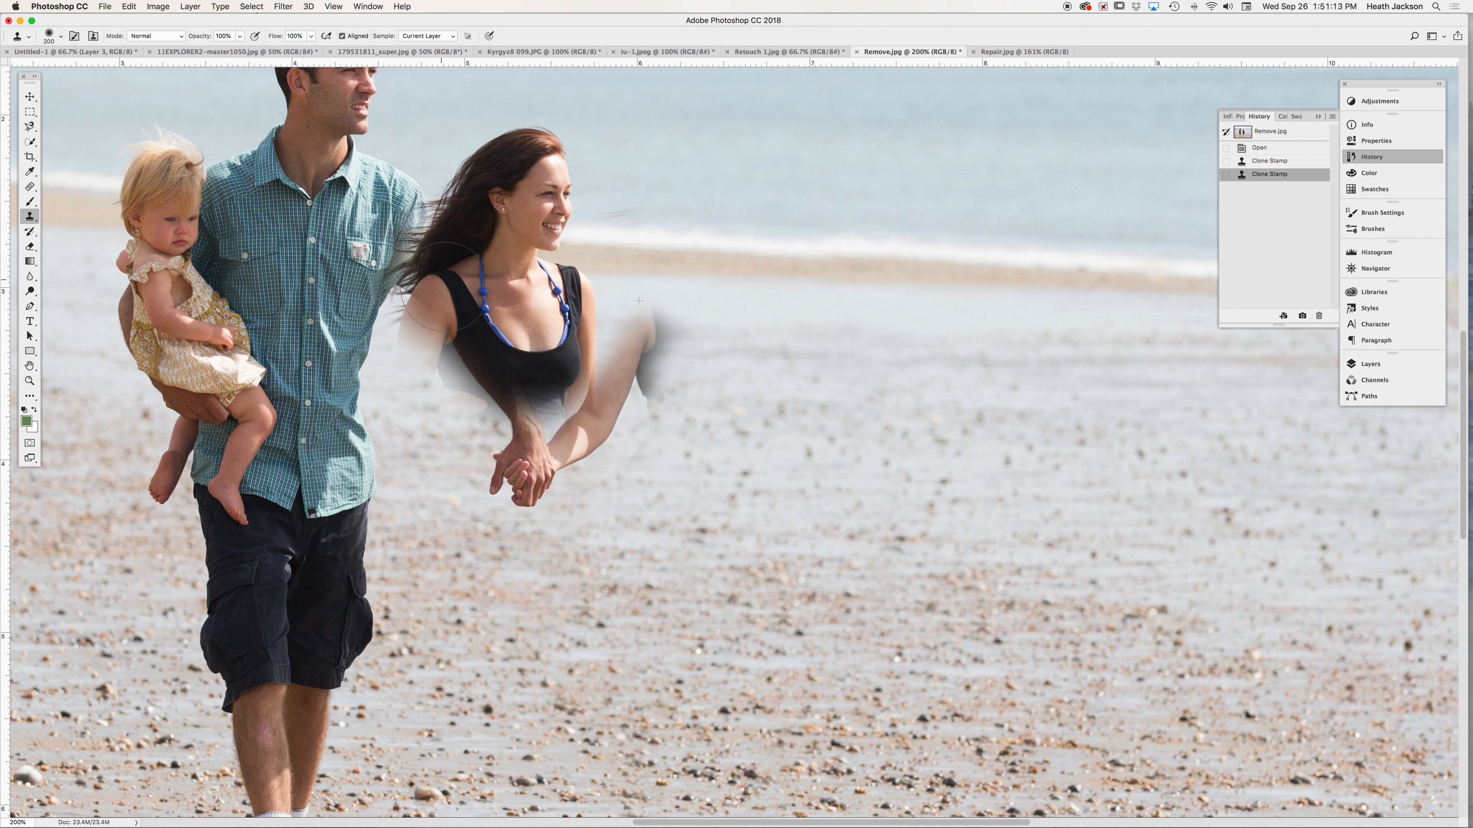
mouse_move(557, 134)
mouse_down()
mouse_move(509, 126)
mouse_move(415, 249)
mouse_move(464, 275)
mouse_move(531, 156)
mouse_up()
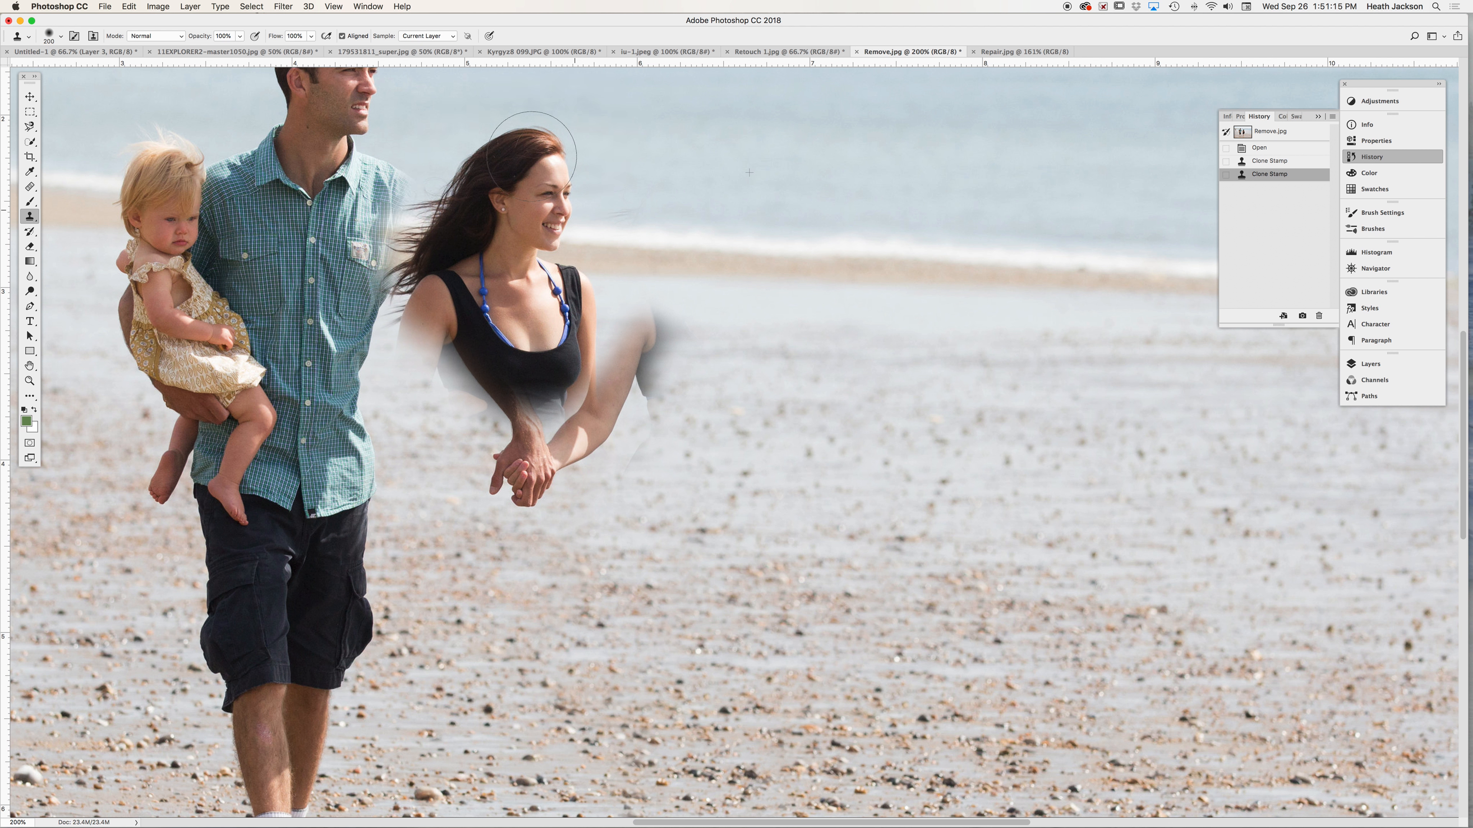
click(586, 293)
scroll(586, 293, down, 1)
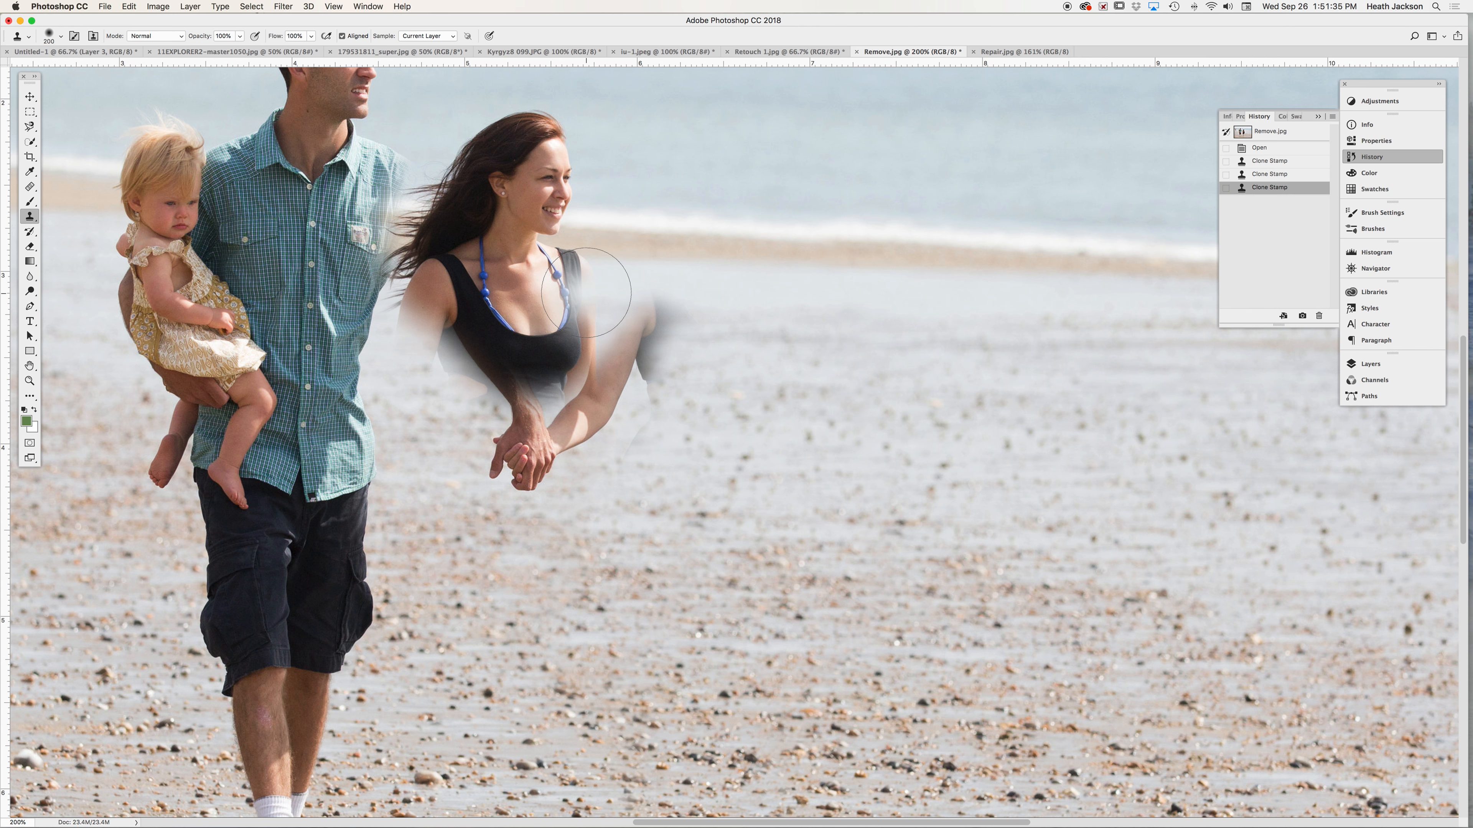
key(super+z)
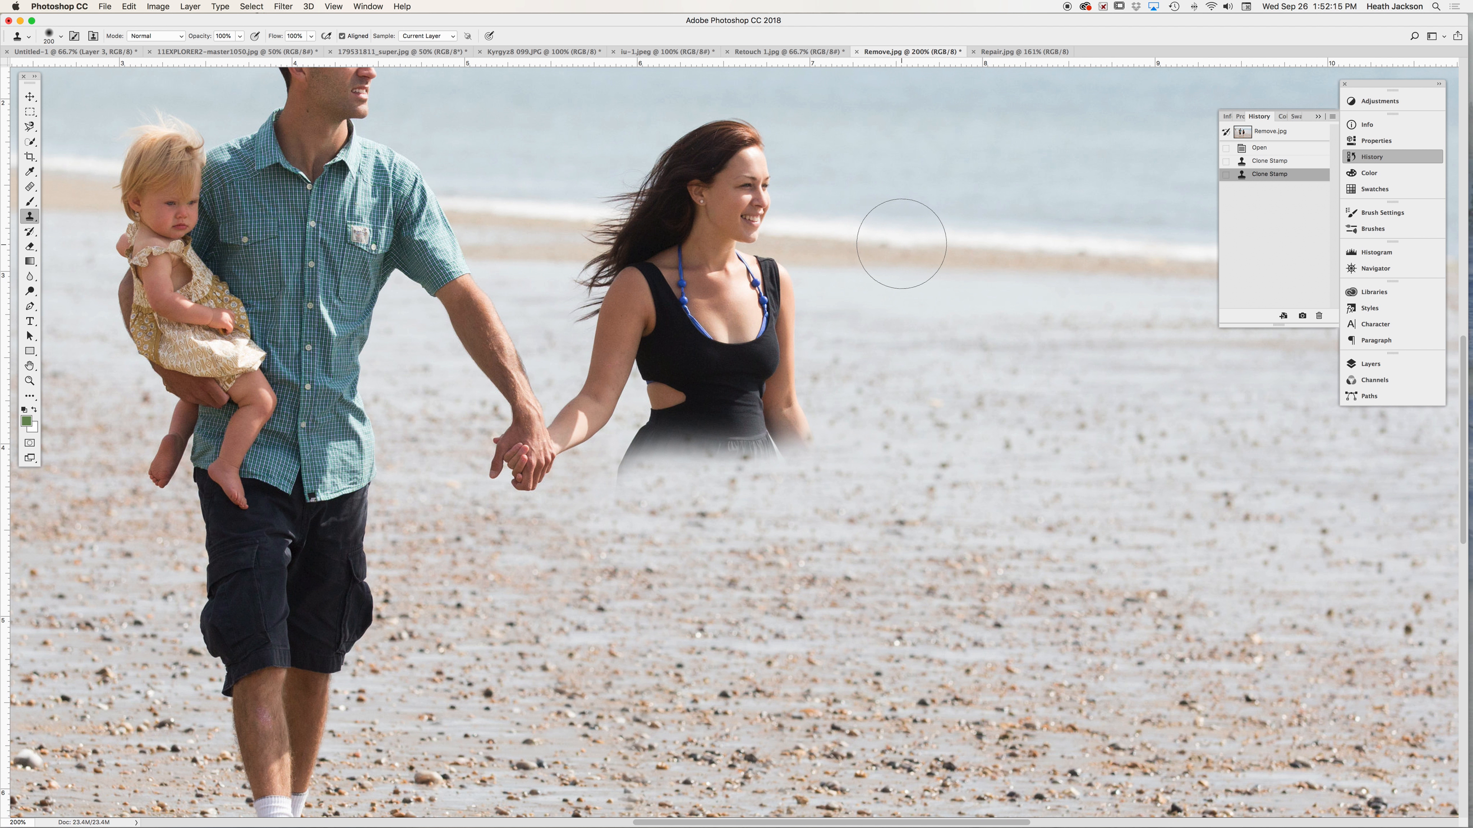
- Try to clone over the woman's face and chest from a source sampled on the shoreline beside her, and undo the stroke
alt+click(948, 243)
mouse_move(811, 224)
mouse_down()
mouse_move(742, 224)
mouse_move(747, 206)
mouse_up()
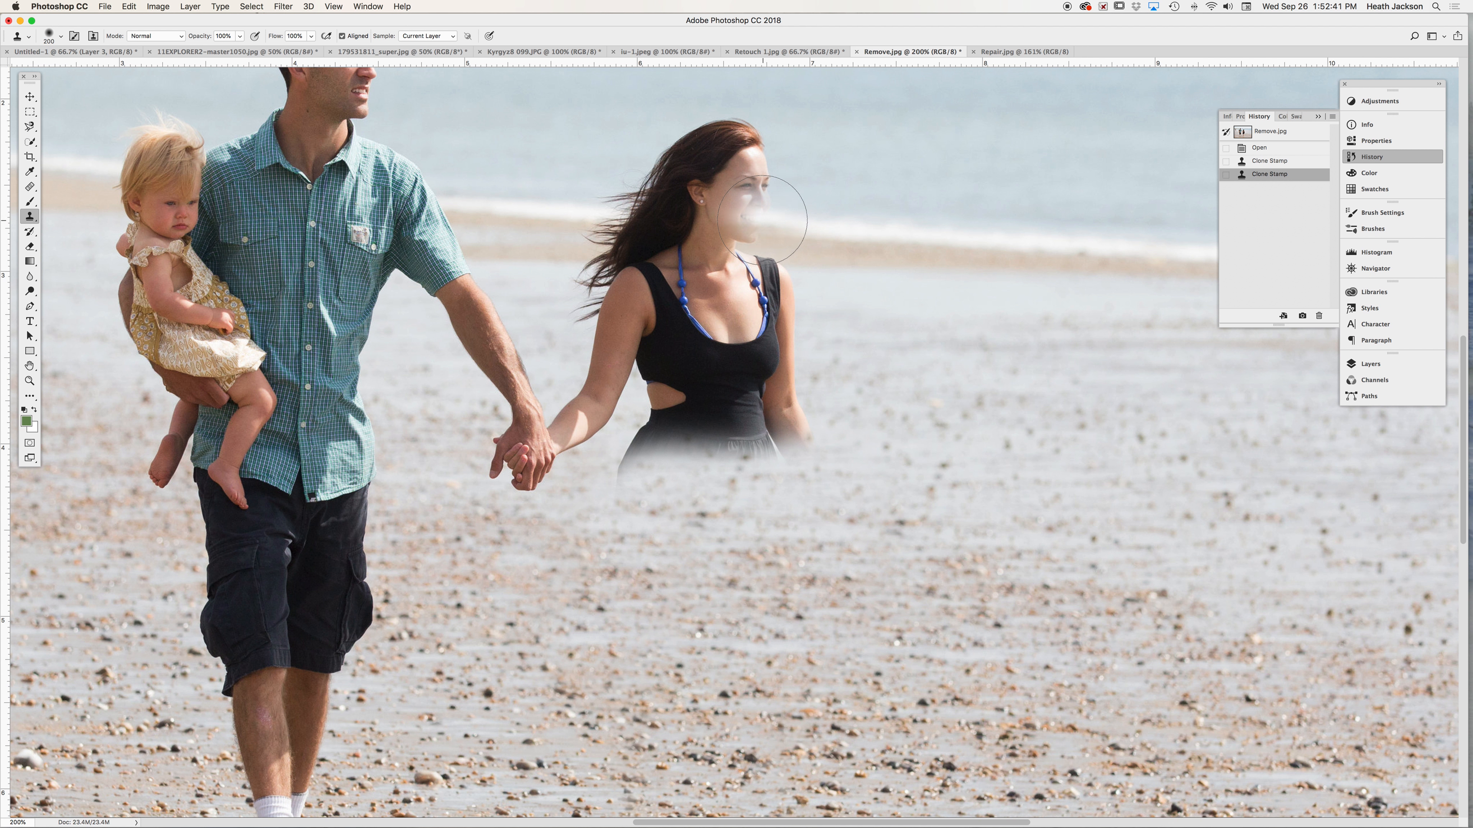
scroll(760, 223, left, 5)
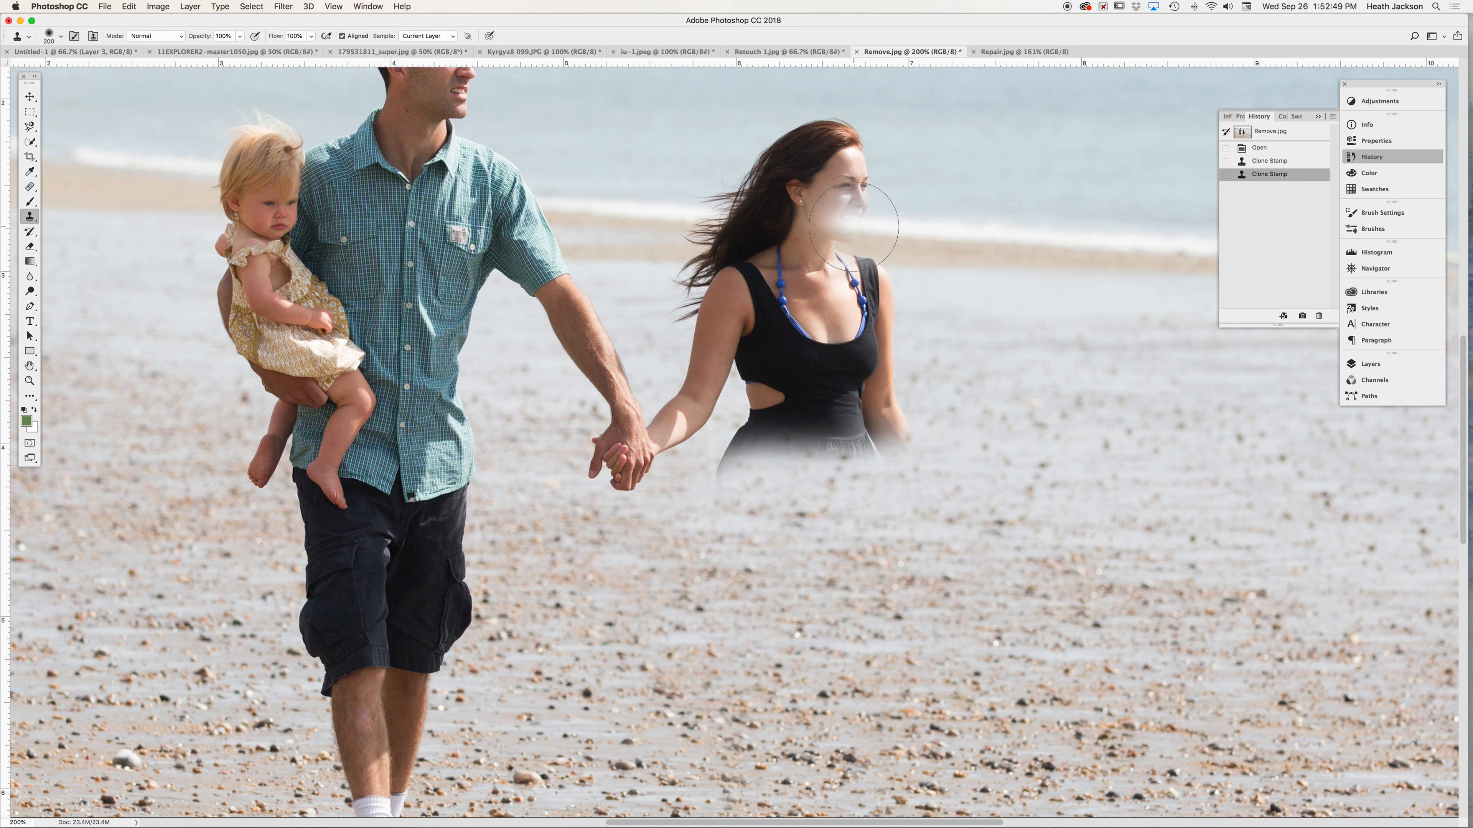
mouse_move(854, 226)
mouse_down()
mouse_move(857, 160)
mouse_move(824, 145)
mouse_move(806, 176)
mouse_move(837, 146)
mouse_move(816, 138)
mouse_move(863, 144)
mouse_move(894, 422)
mouse_move(882, 334)
mouse_move(844, 457)
mouse_move(846, 339)
mouse_move(833, 327)
mouse_move(803, 451)
mouse_move(828, 326)
mouse_move(828, 265)
mouse_move(813, 359)
mouse_move(817, 133)
mouse_move(804, 294)
mouse_move(795, 146)
mouse_move(774, 223)
mouse_move(766, 489)
mouse_move(755, 183)
mouse_move(715, 256)
mouse_move(725, 330)
mouse_move(823, 318)
mouse_up()
key(super+z)
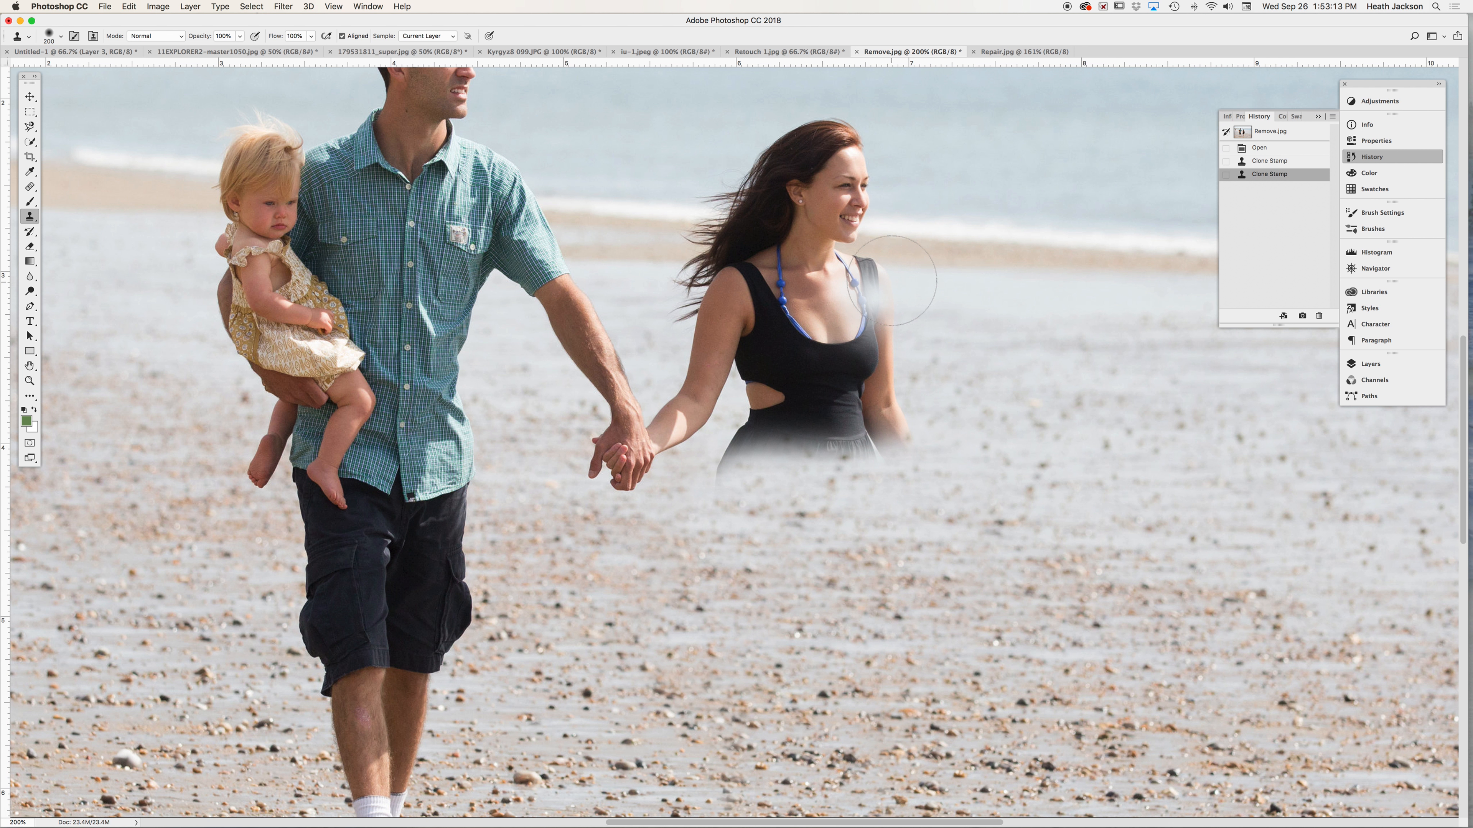
- Clone matching sea, shoreline and sand over the woman's remaining head, torso and arm, stopping at the man's hand
mouse_move(893, 286)
mouse_down()
mouse_move(896, 440)
mouse_move(889, 280)
mouse_move(868, 305)
mouse_move(862, 442)
mouse_move(879, 200)
mouse_move(864, 160)
mouse_move(851, 248)
mouse_move(850, 136)
mouse_move(828, 198)
mouse_move(833, 120)
mouse_move(854, 406)
mouse_move(861, 260)
mouse_move(787, 137)
mouse_move(799, 468)
mouse_move(804, 417)
mouse_move(796, 230)
mouse_move(776, 159)
mouse_move(769, 461)
mouse_move(769, 238)
mouse_move(759, 179)
mouse_move(727, 188)
mouse_move(713, 312)
mouse_move(710, 270)
mouse_move(723, 345)
mouse_move(763, 372)
mouse_move(760, 438)
mouse_move(736, 411)
mouse_move(746, 504)
mouse_move(754, 419)
mouse_move(723, 329)
mouse_move(716, 401)
mouse_move(707, 368)
mouse_move(697, 412)
mouse_move(700, 392)
mouse_move(717, 414)
mouse_move(757, 416)
mouse_up()
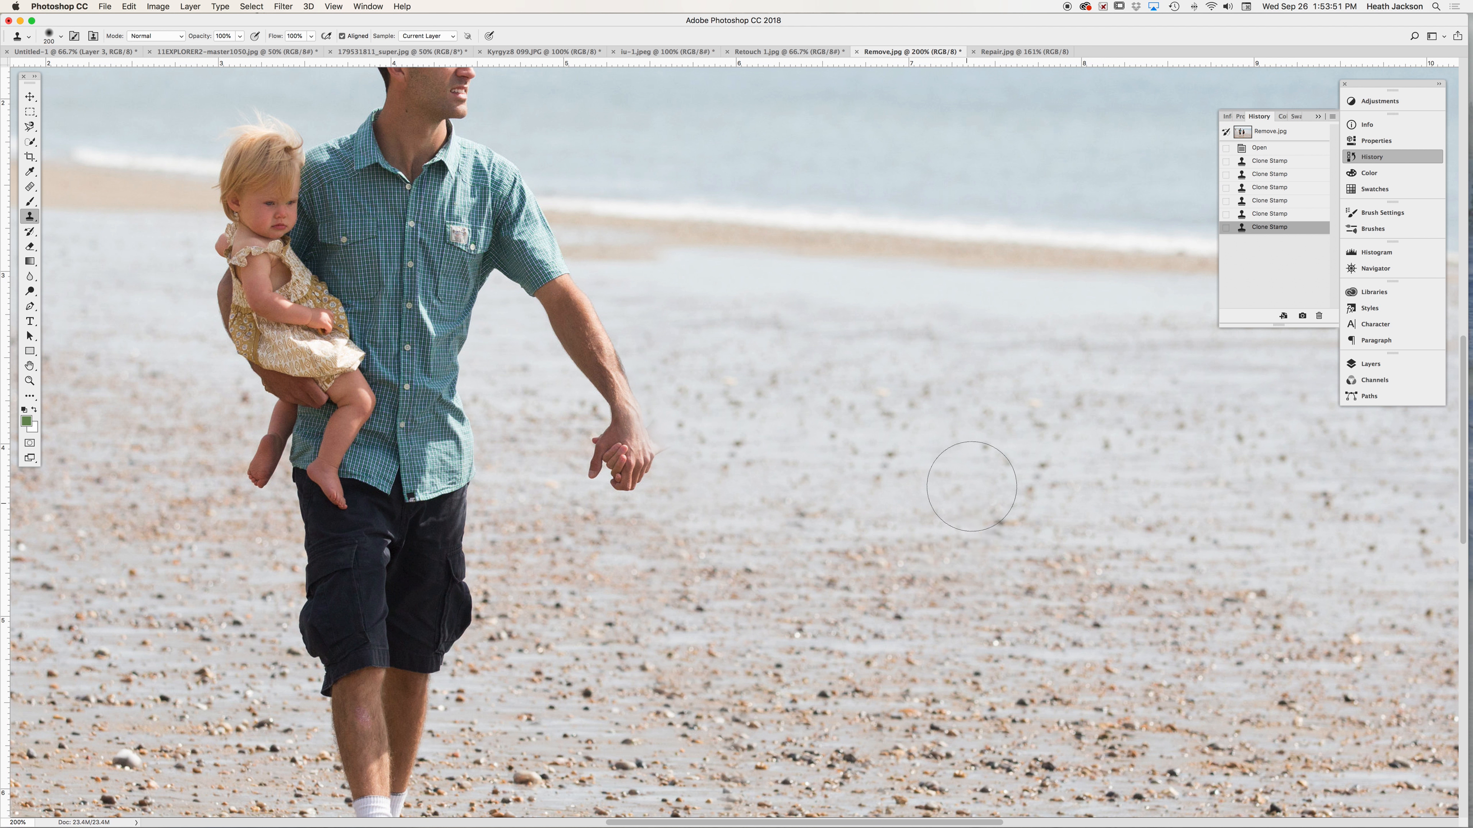
drag(1002, 431, 900, 361)
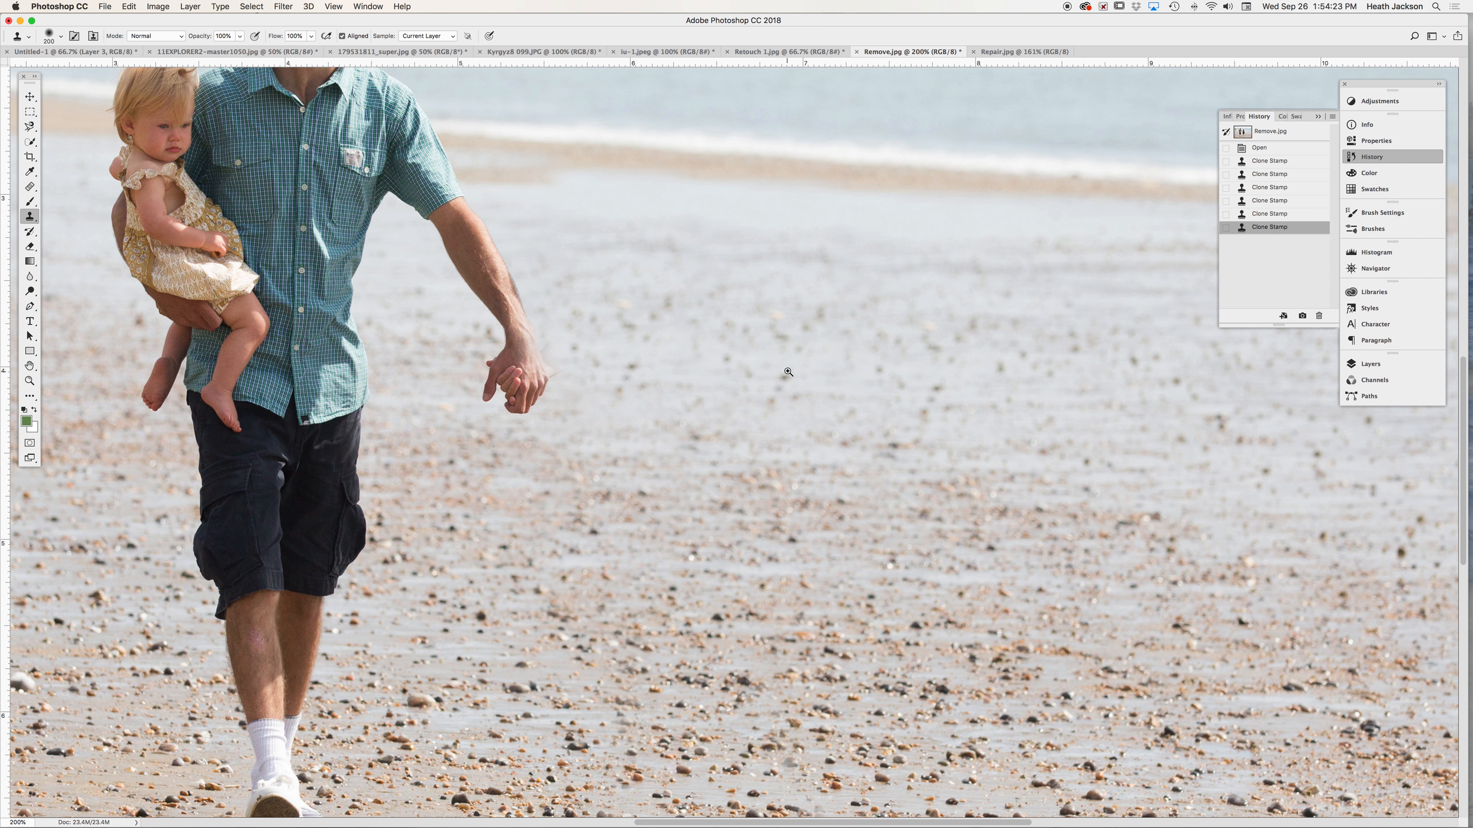
- Clone nearby wet sand over the repeating dark spots and streaks in the patched beach area beside the man with the Clone Stamp
super+click(795, 382)
super+click(794, 382)
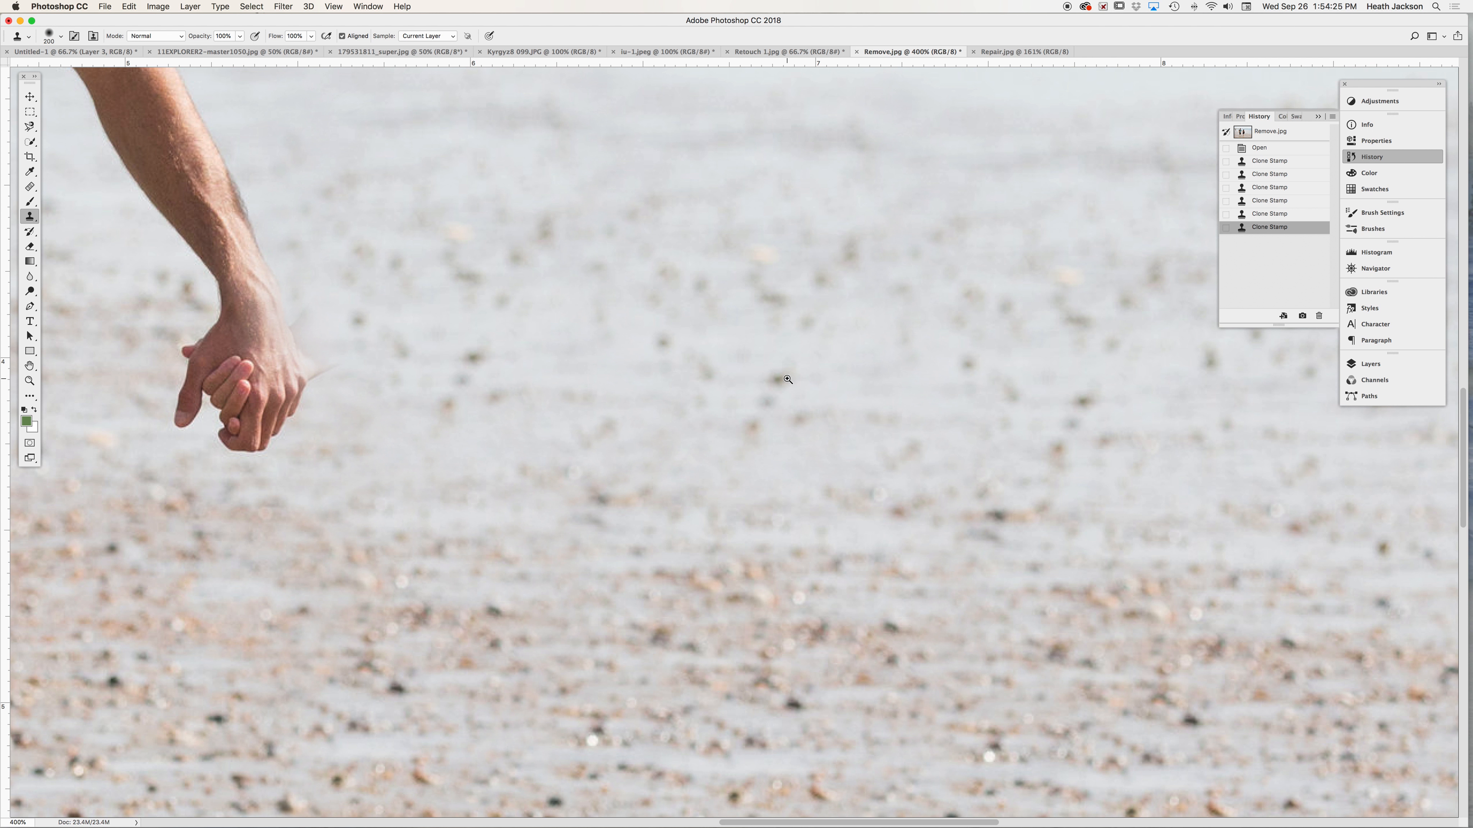
drag(867, 354, 717, 355)
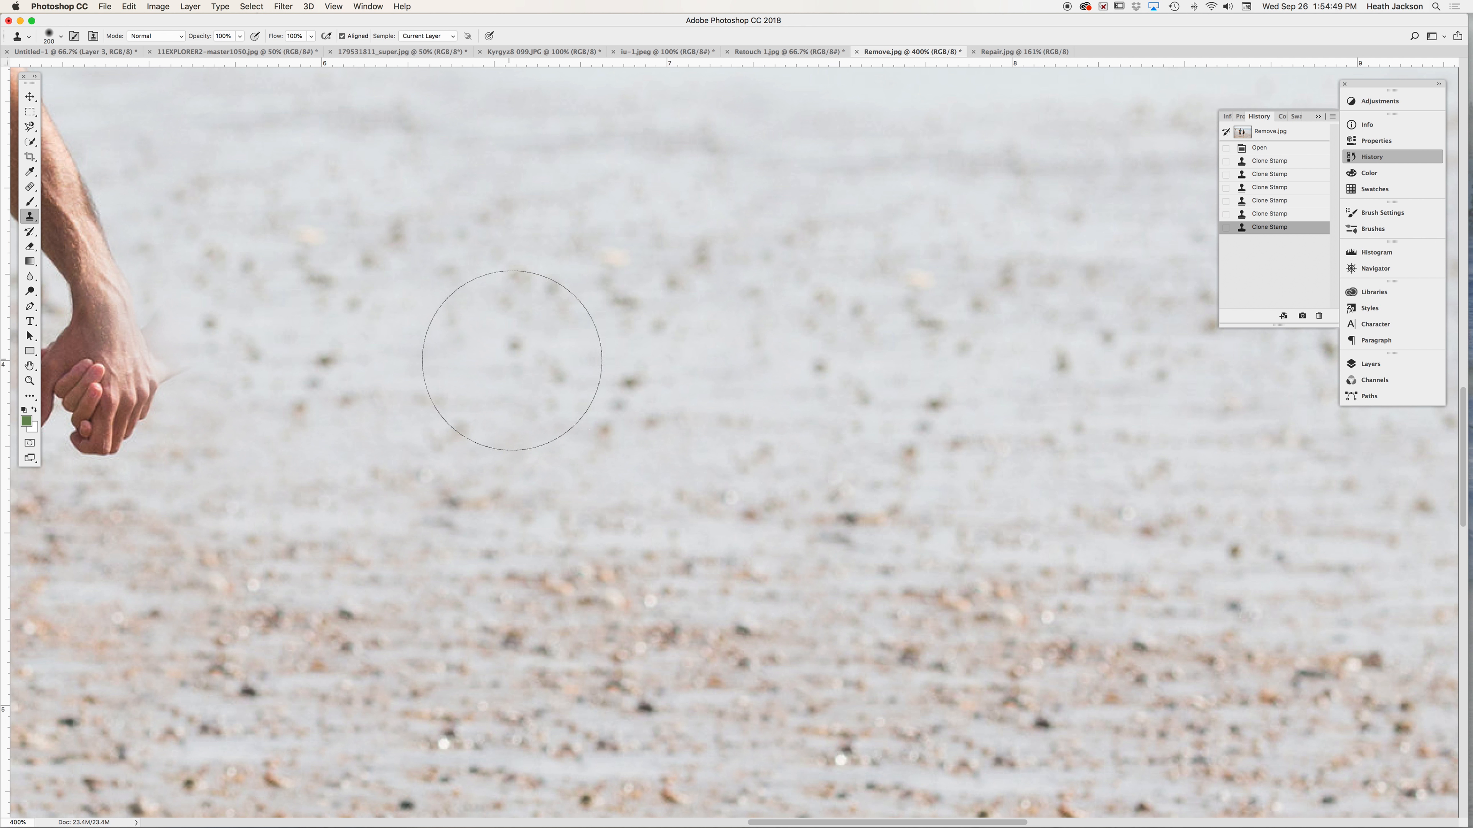
alt+click(641, 416)
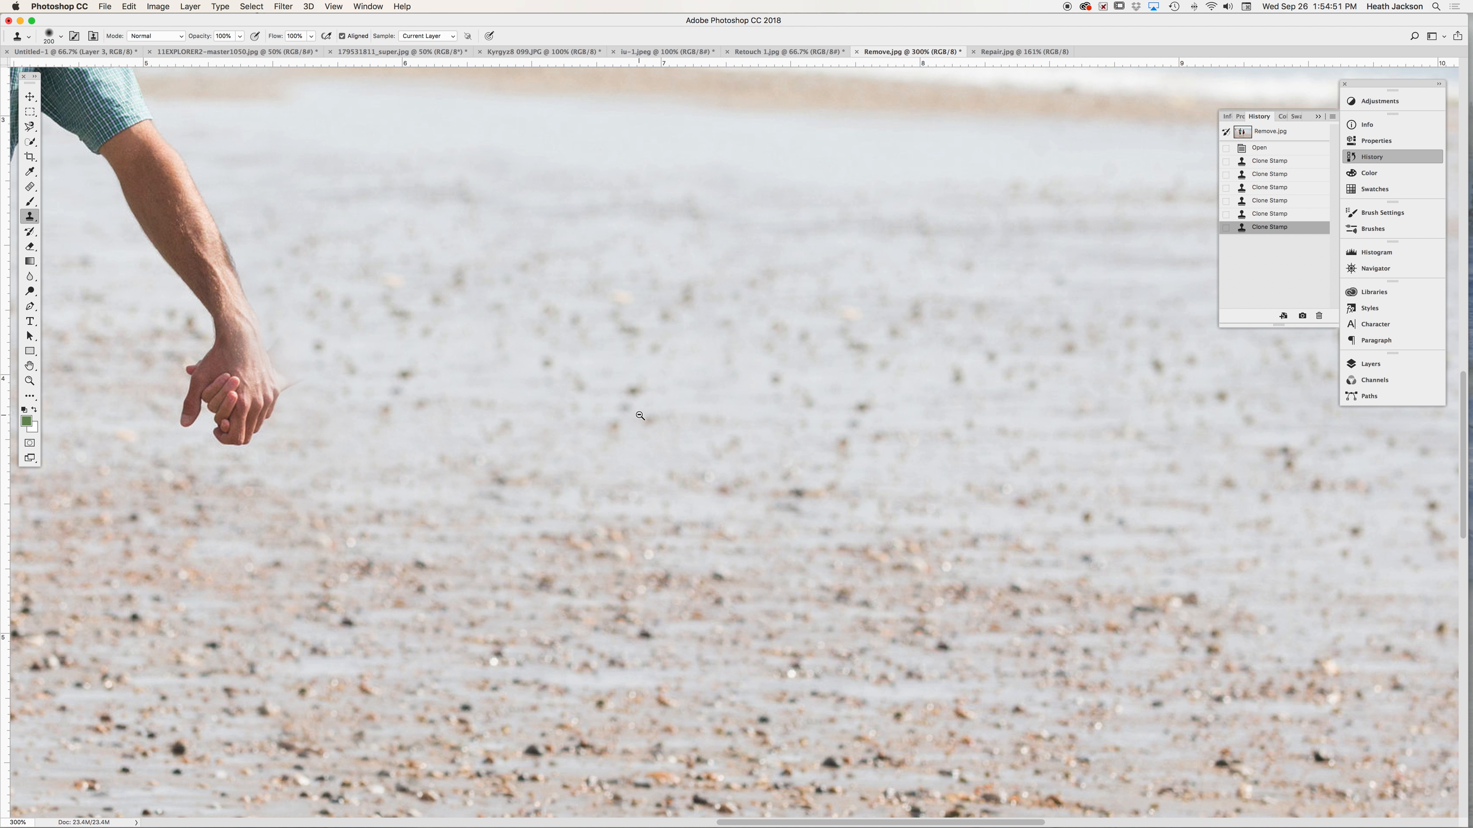
alt+click(641, 415)
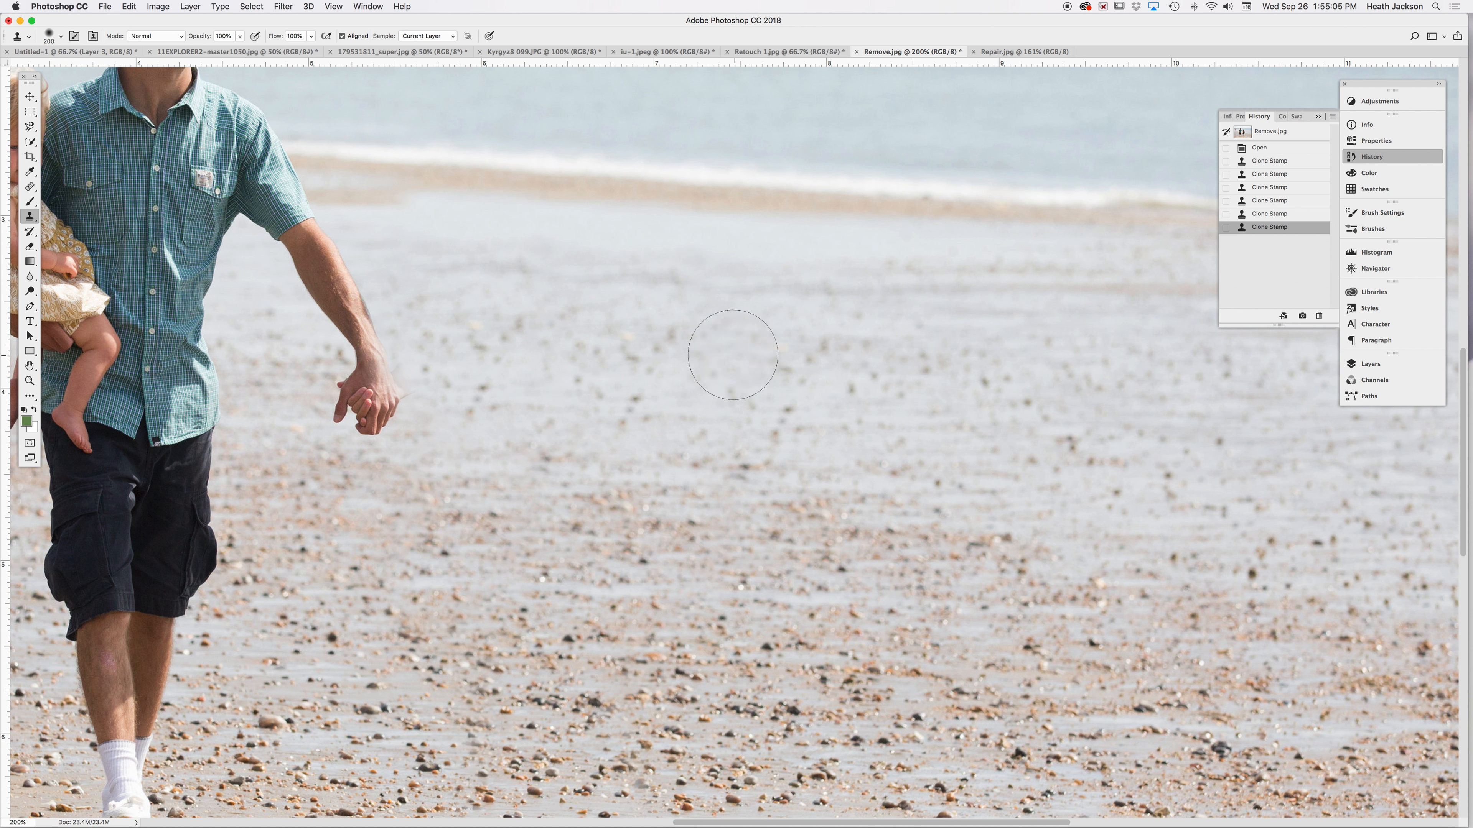
drag(664, 346, 631, 411)
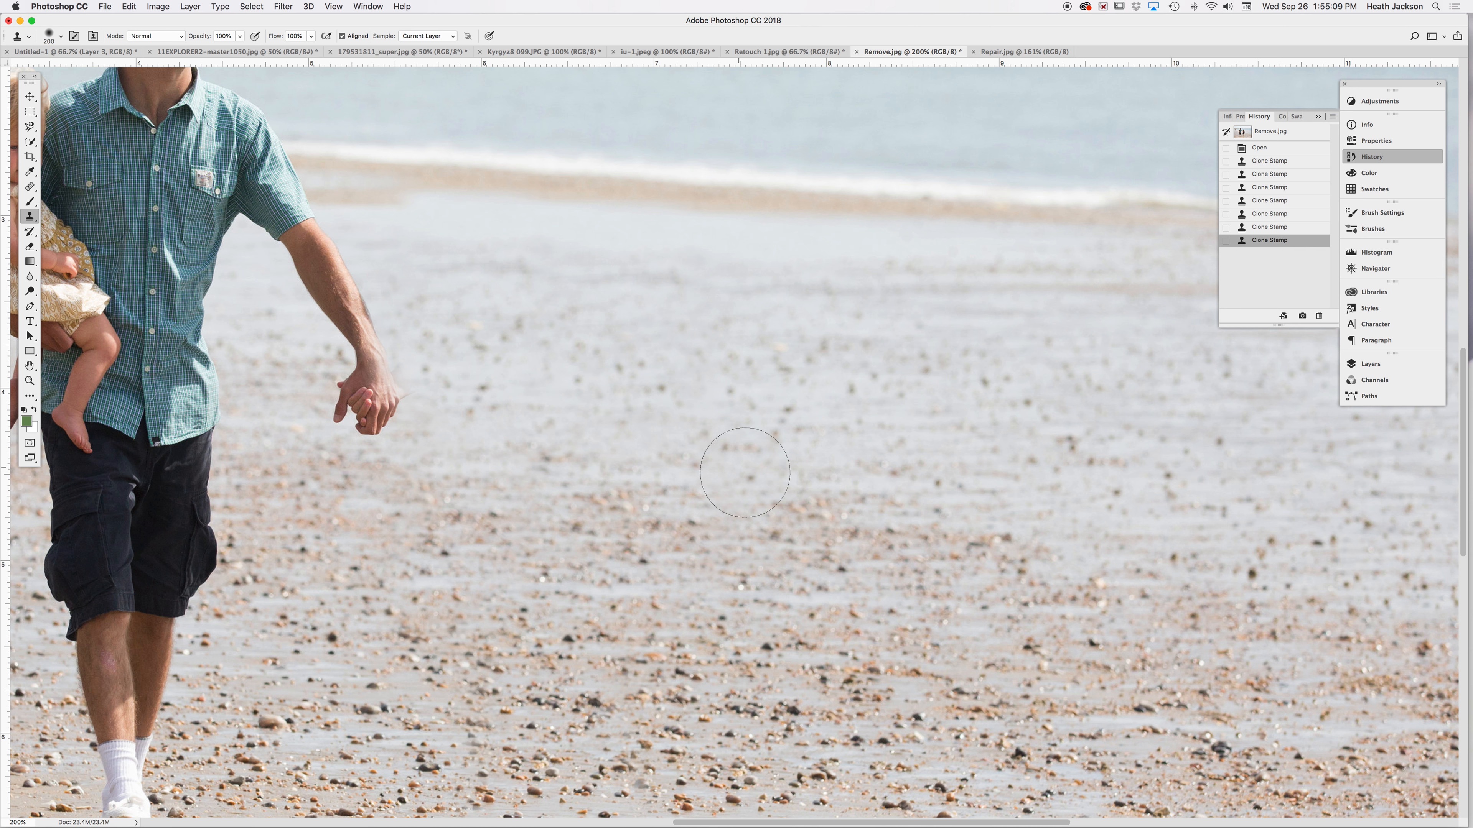
click(478, 397)
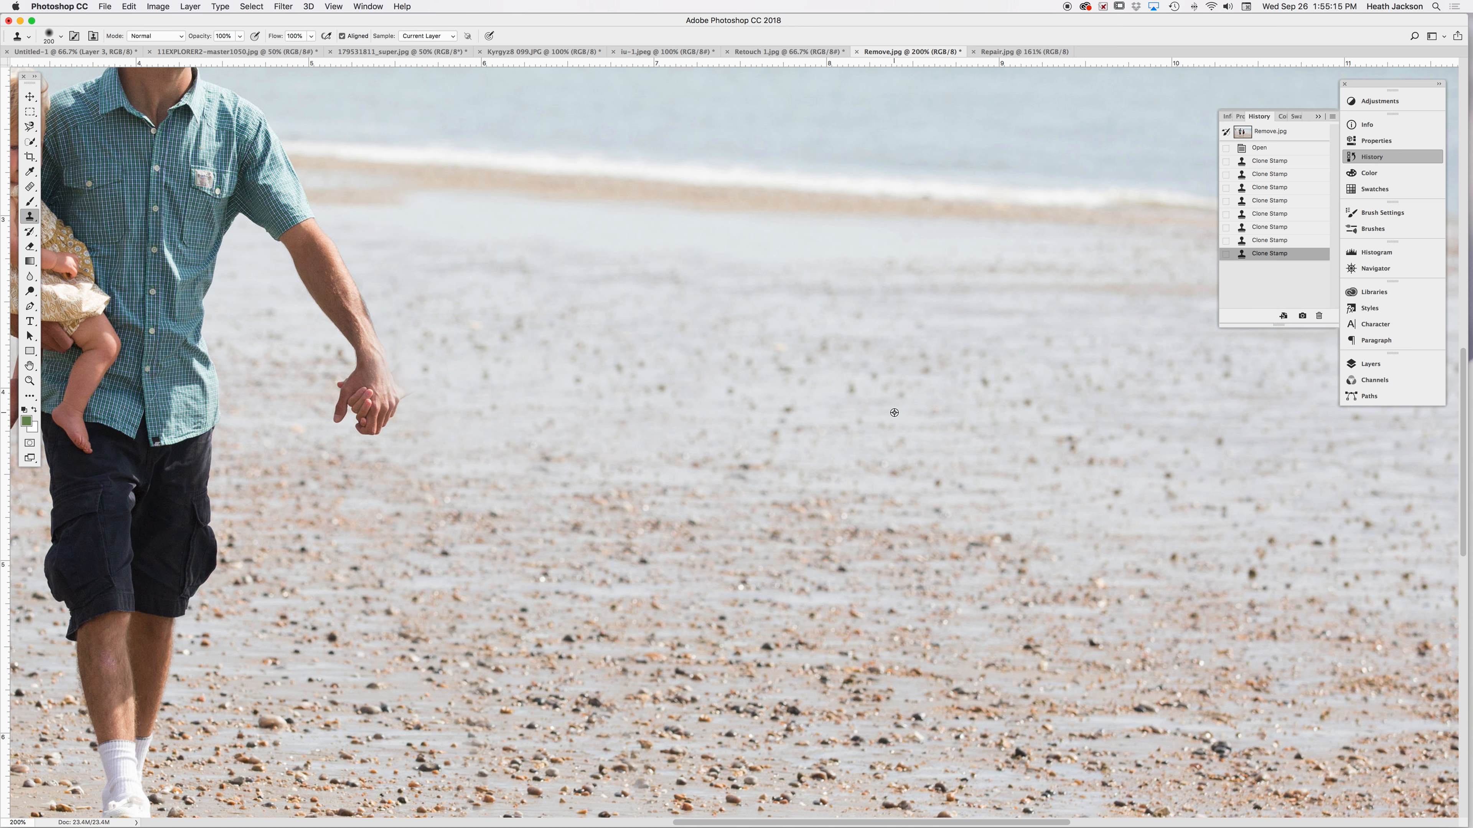
click(667, 403)
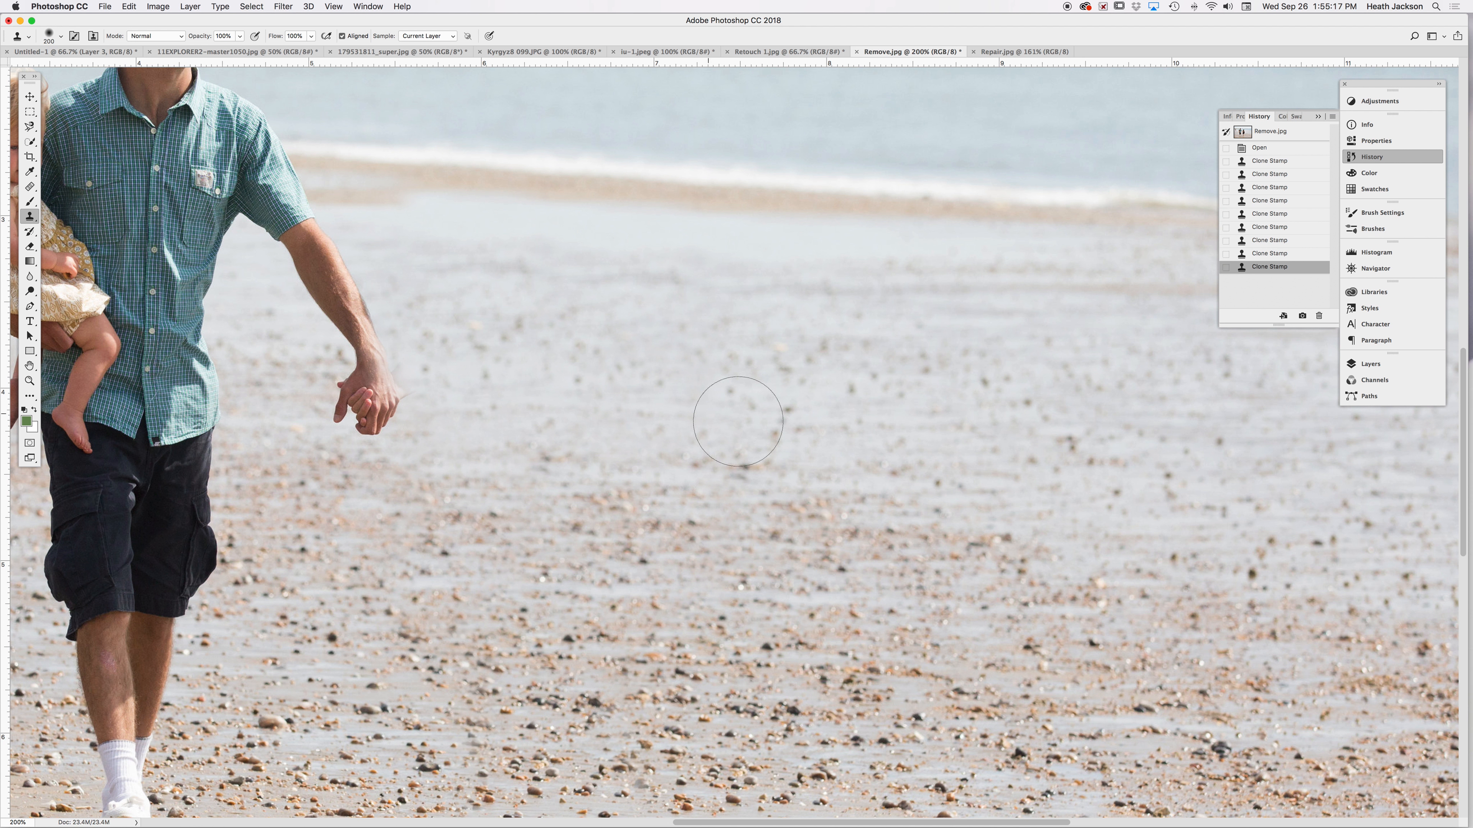
click(635, 374)
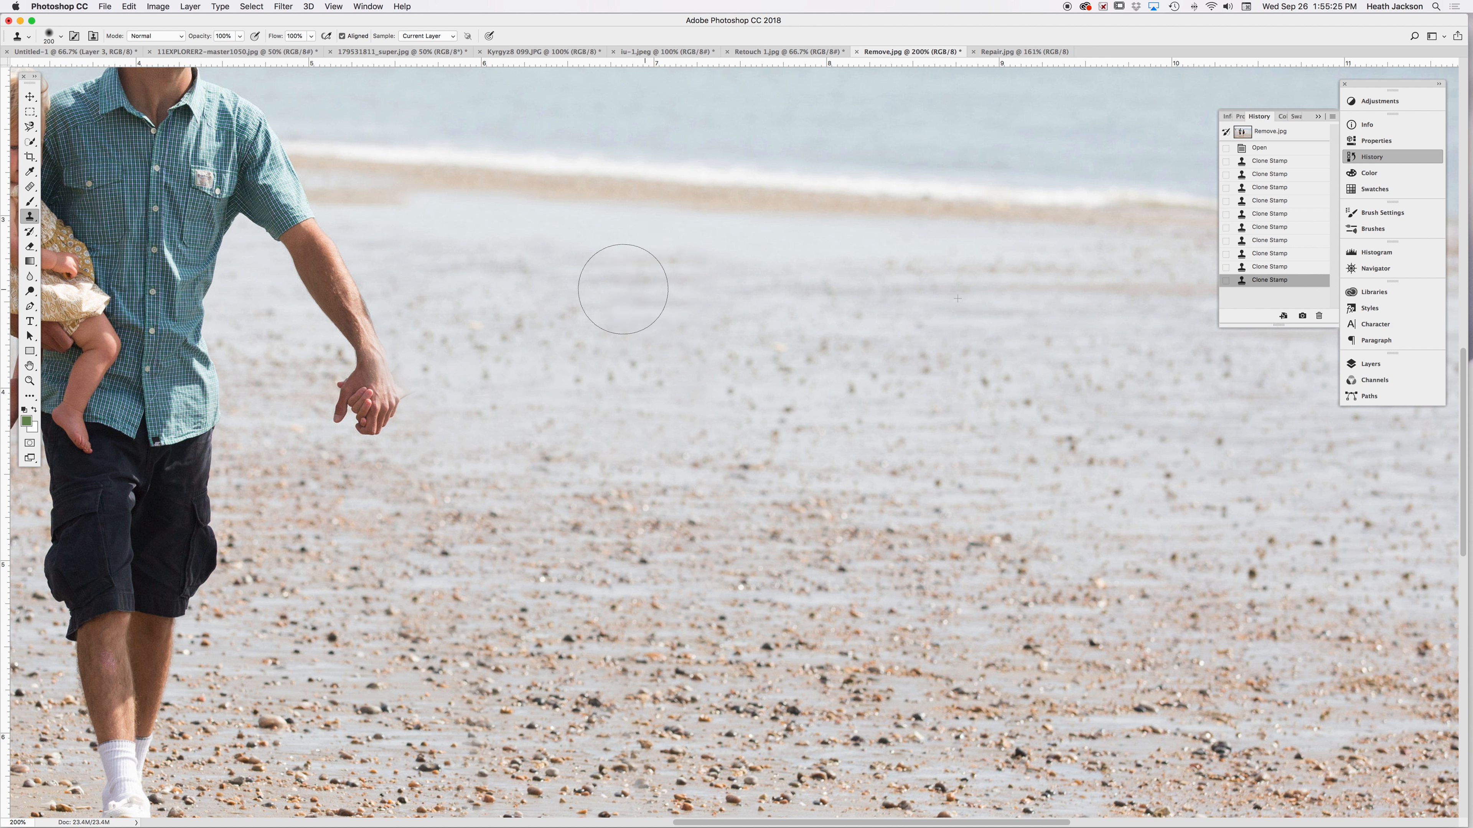
drag(613, 289, 745, 296)
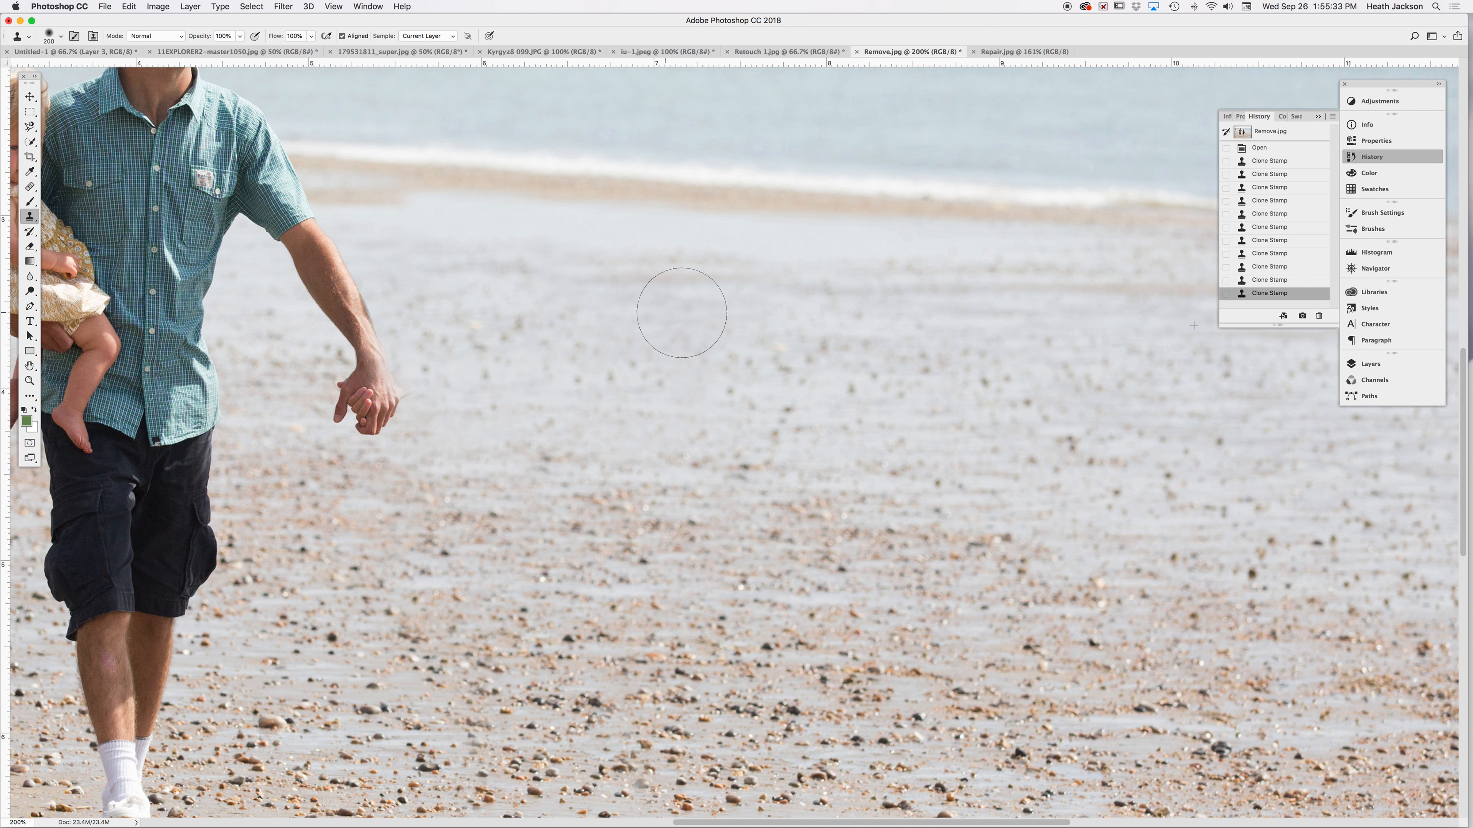
drag(720, 316, 685, 290)
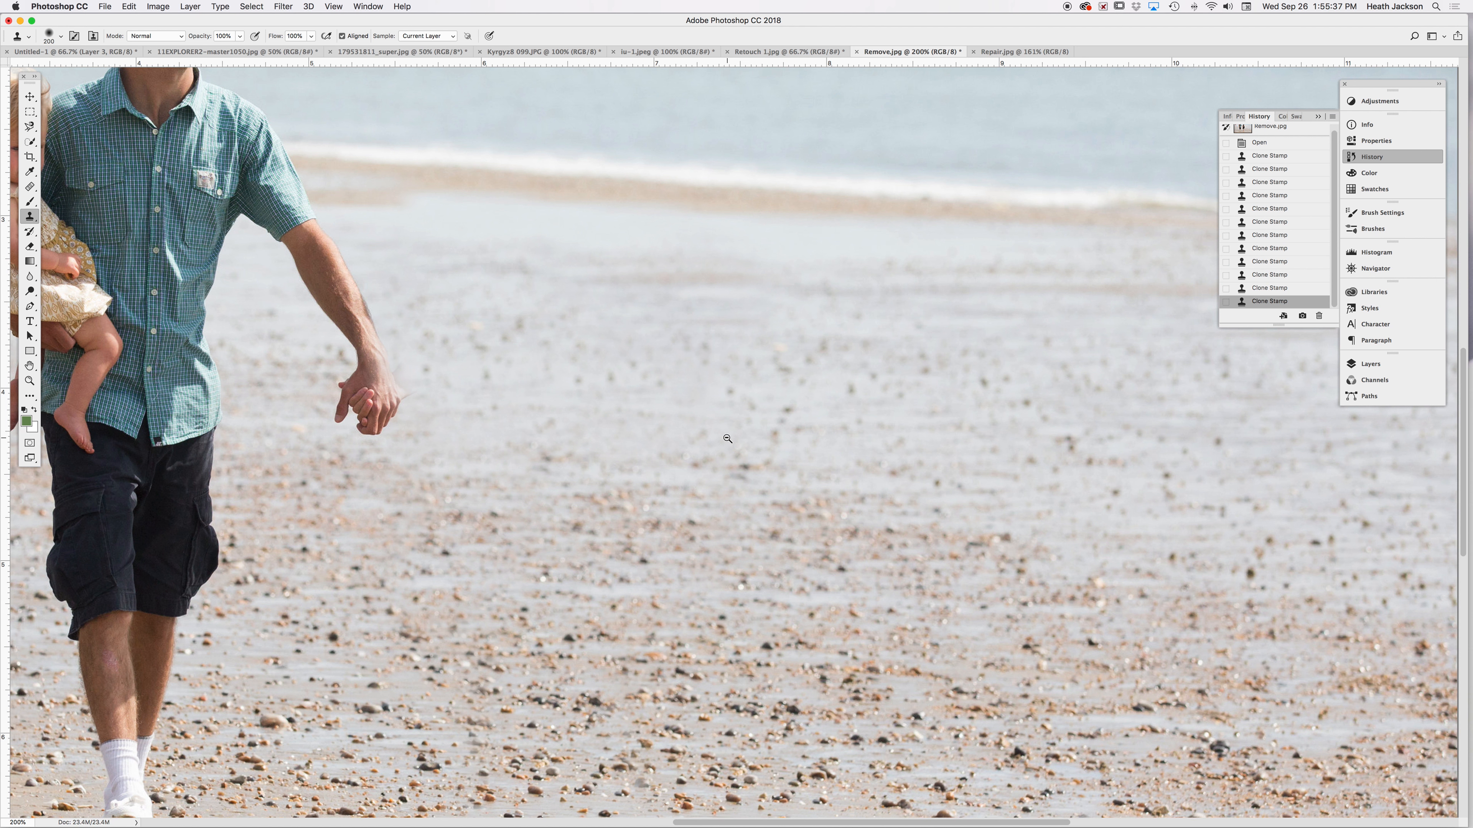
- Reduce the Clone Stamp brush size to 20 for close-up retouching of the clasped hands
key(super+minus)
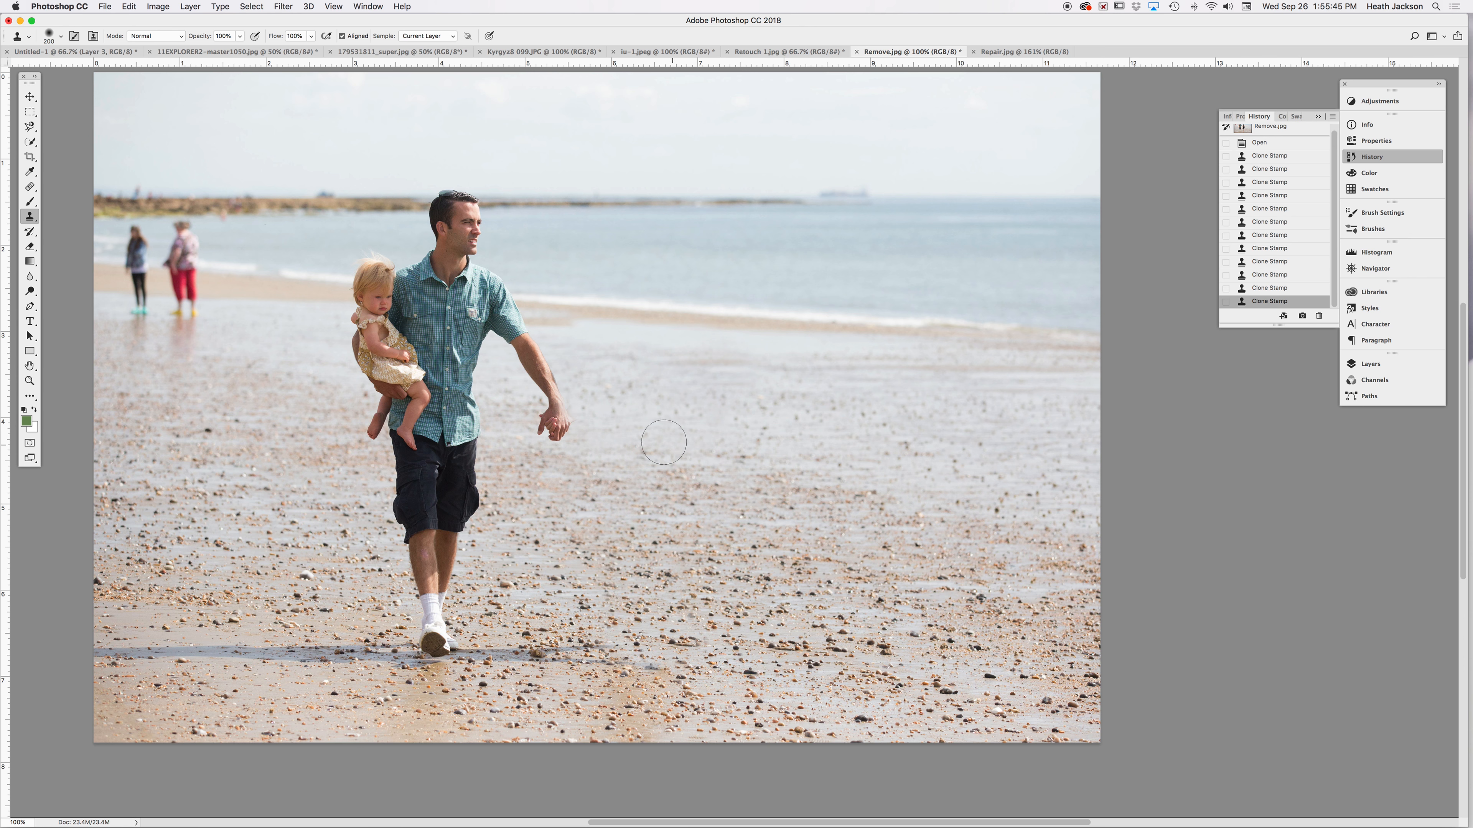
super+click(561, 423)
super+click(561, 424)
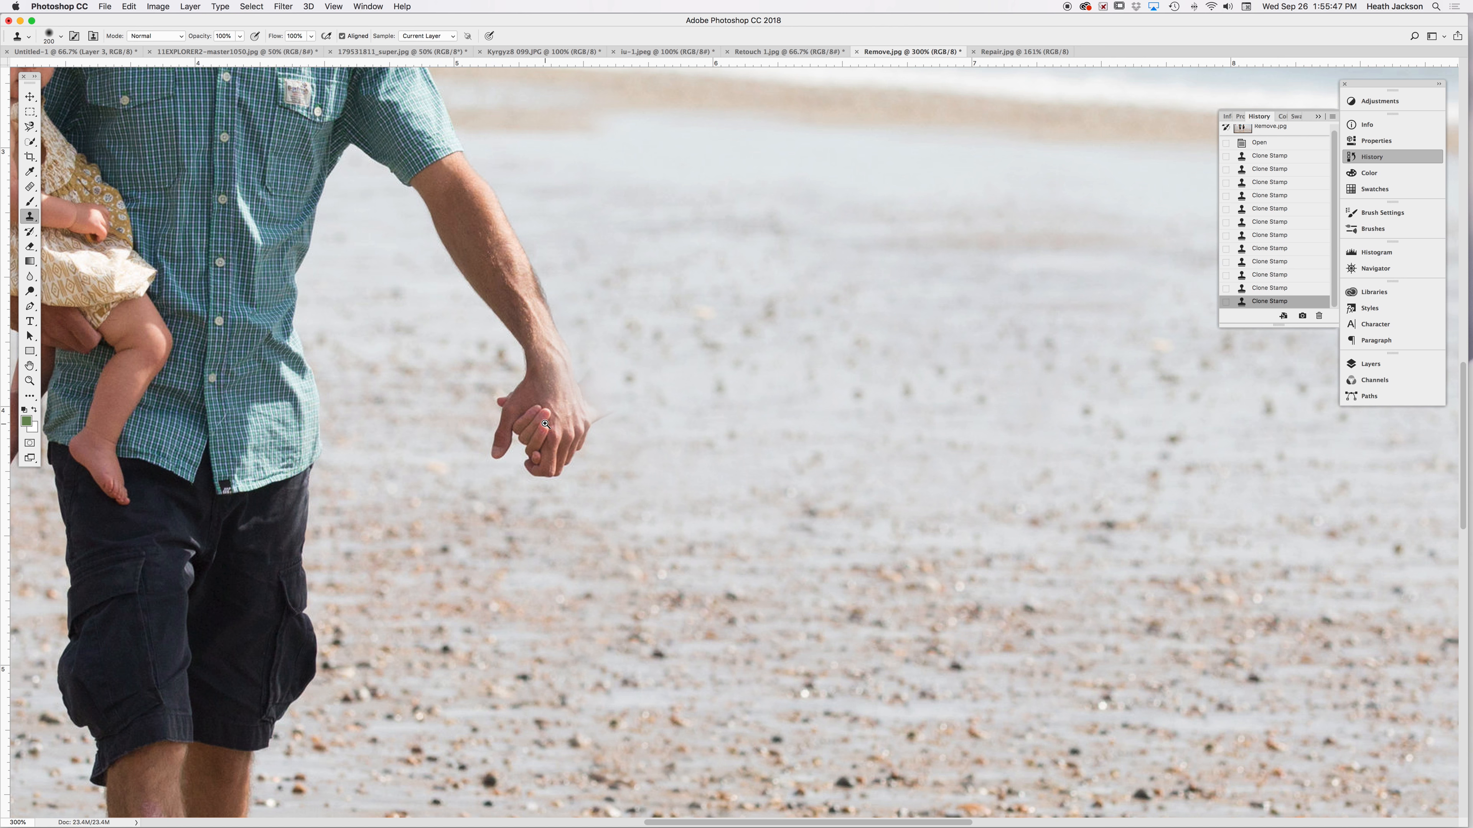
super+click(554, 426)
super+click(545, 427)
super+click(533, 430)
super+click(534, 429)
super+click(536, 430)
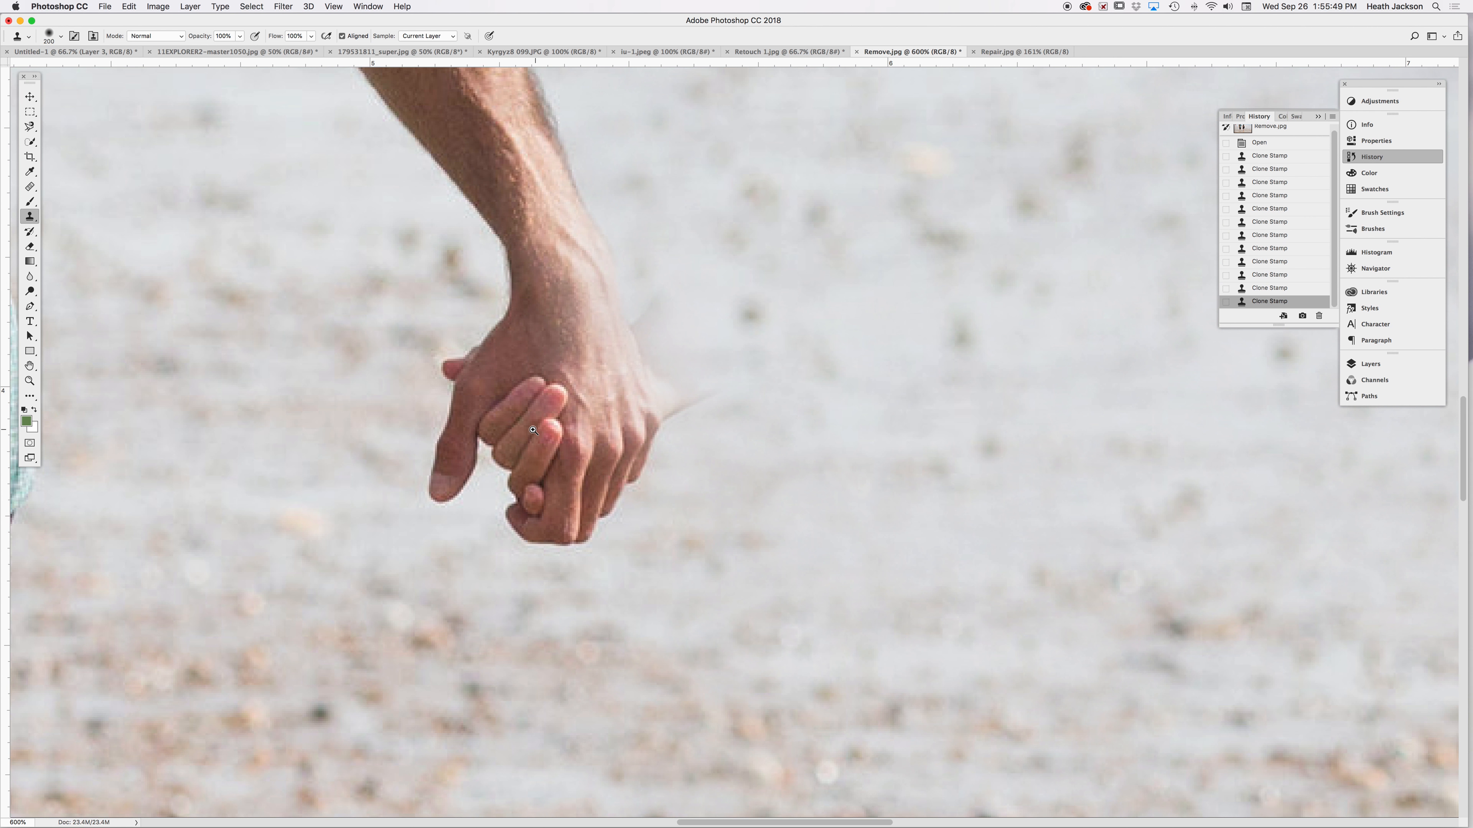
super+click(540, 430)
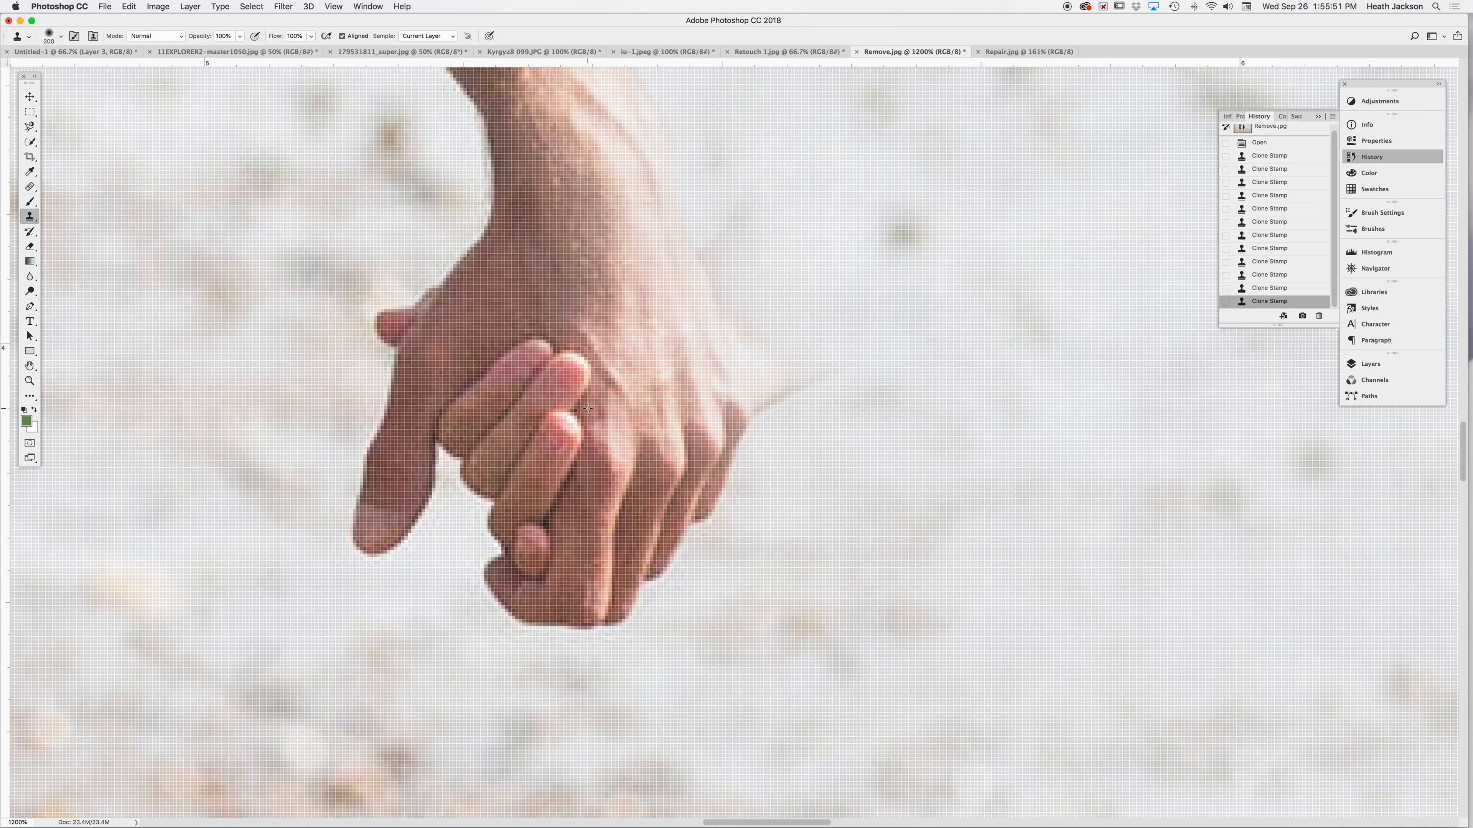
scroll(587, 408, left, 5)
scroll(587, 409, up, 2)
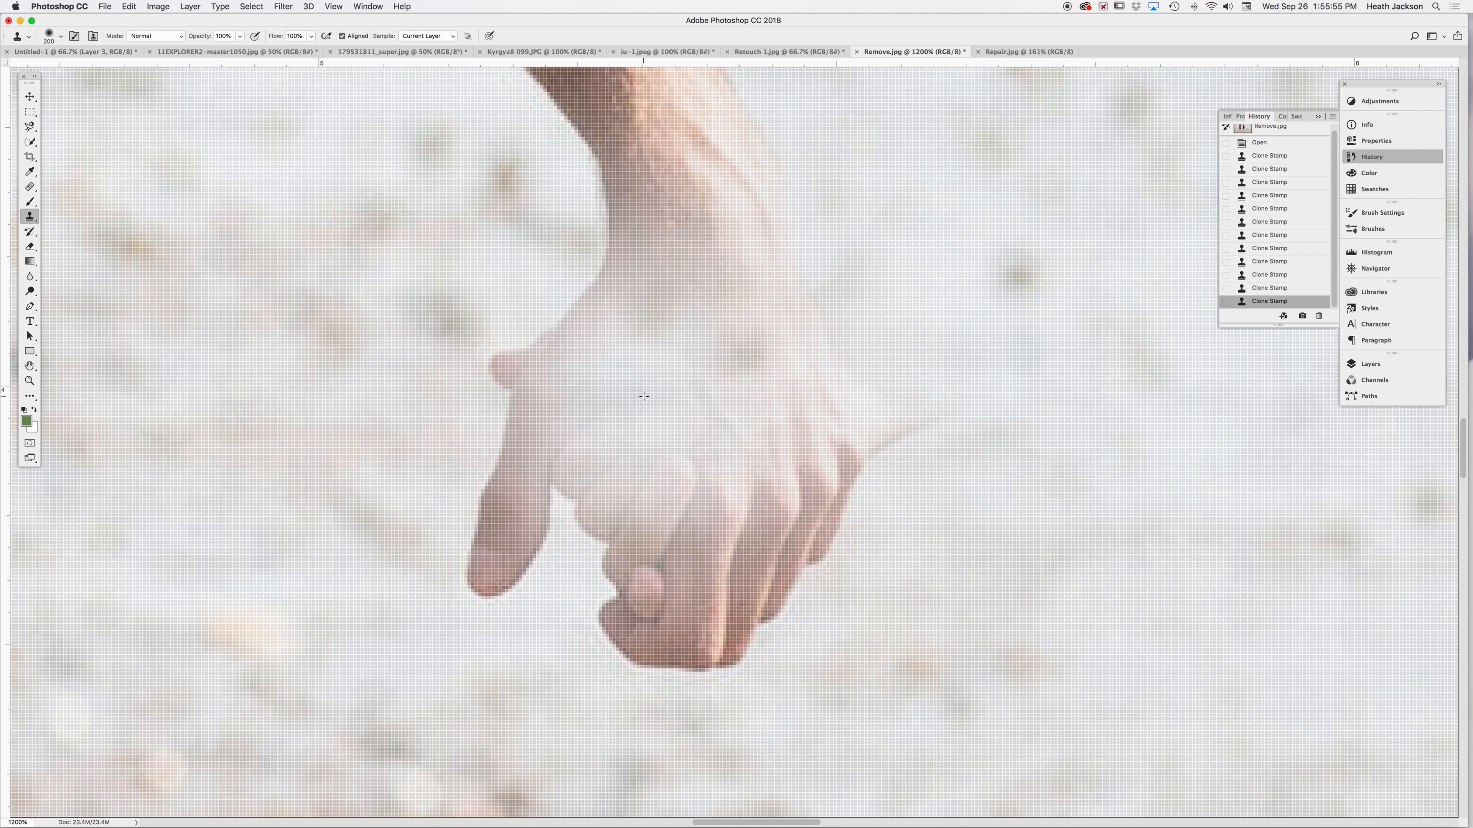
key(bracketleft)
key(bracketleft)
key(bracketleft)
key(bracketleft)
key(bracketleft)
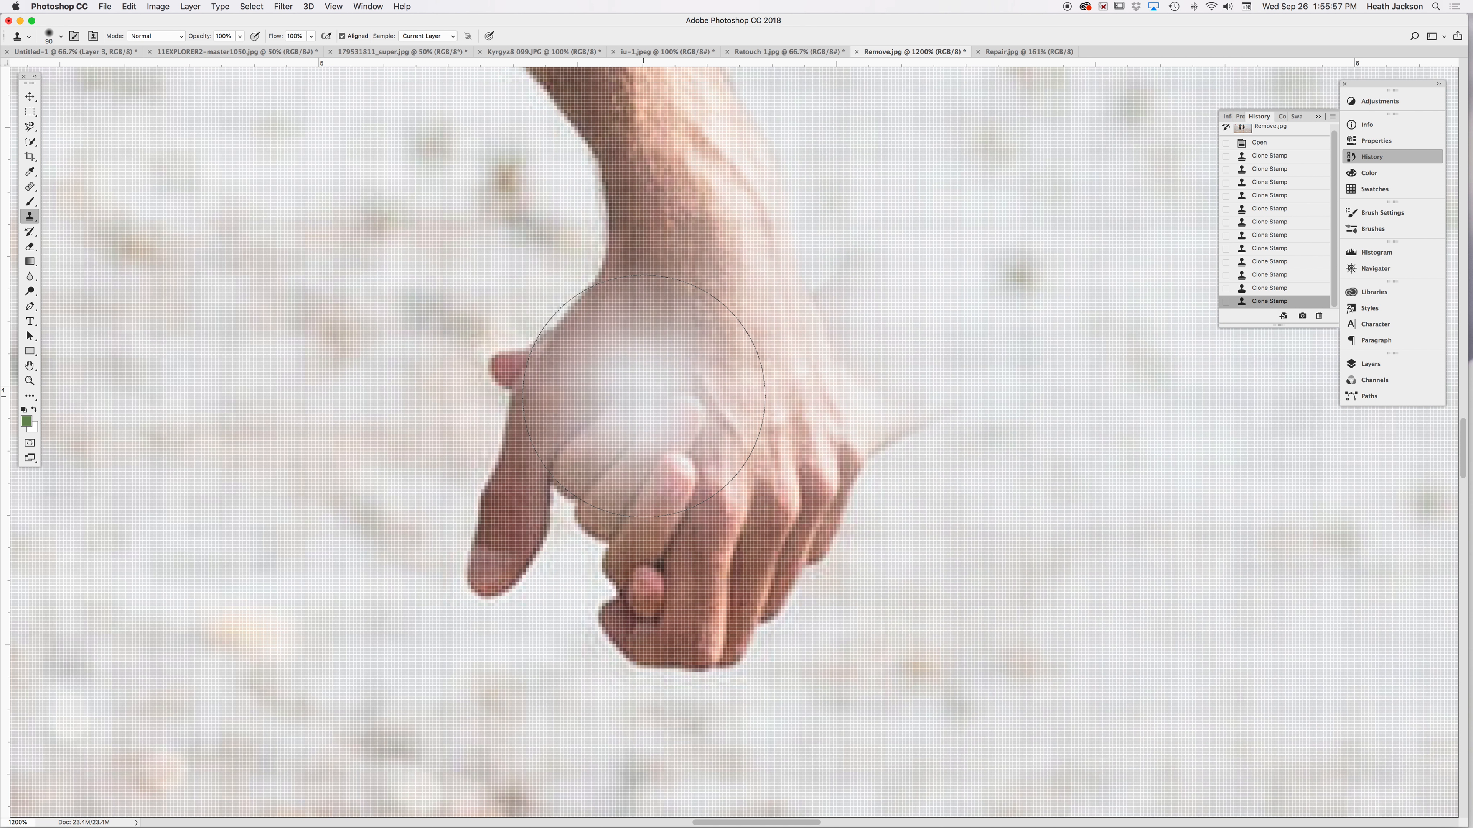
key(bracketleft)
key(bracketleft)
key(bracketleft)
key(bracketleft)
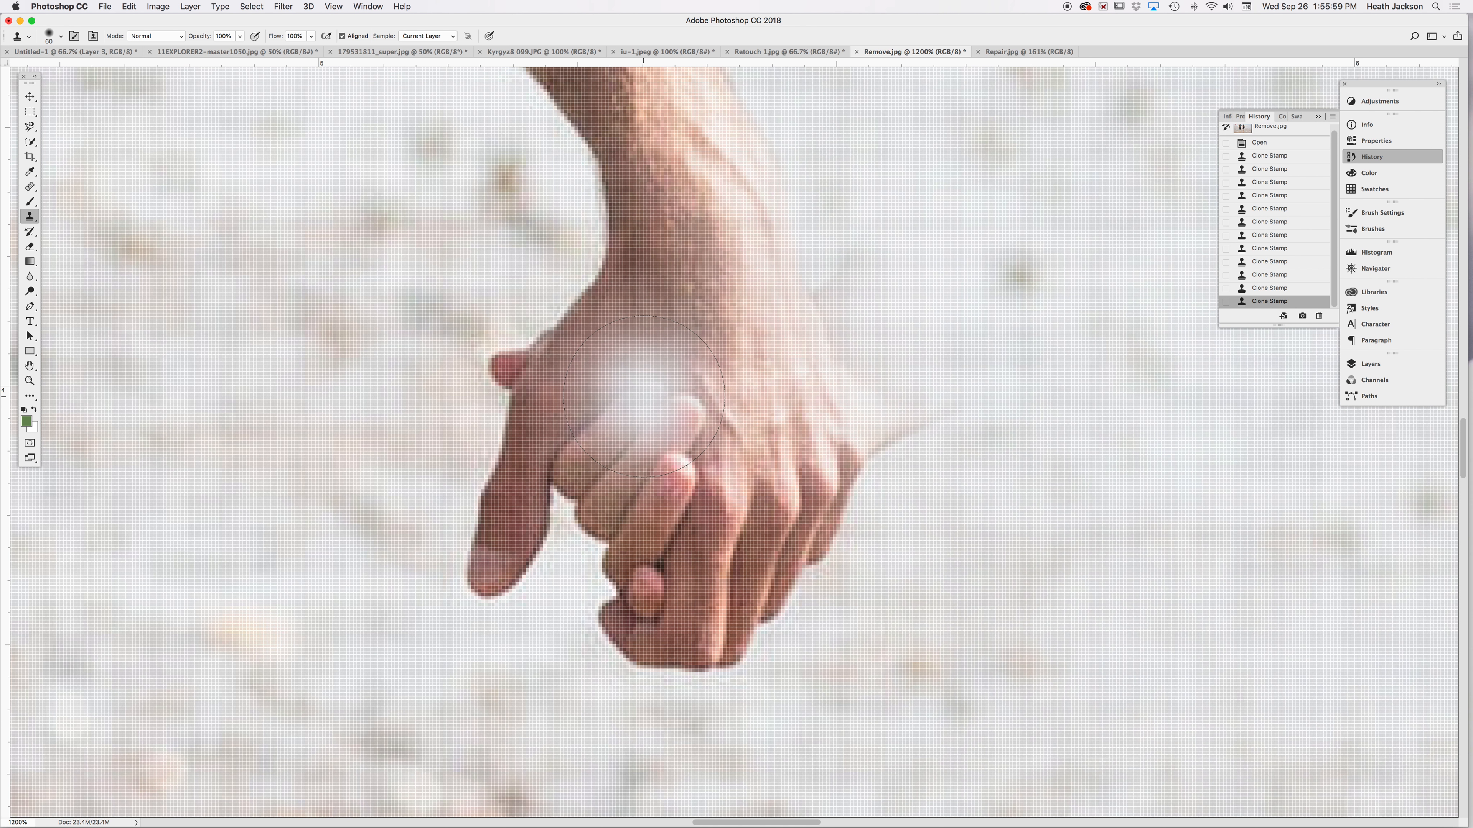
key(bracketleft)
key(bracketleft)
key(bracketleft)
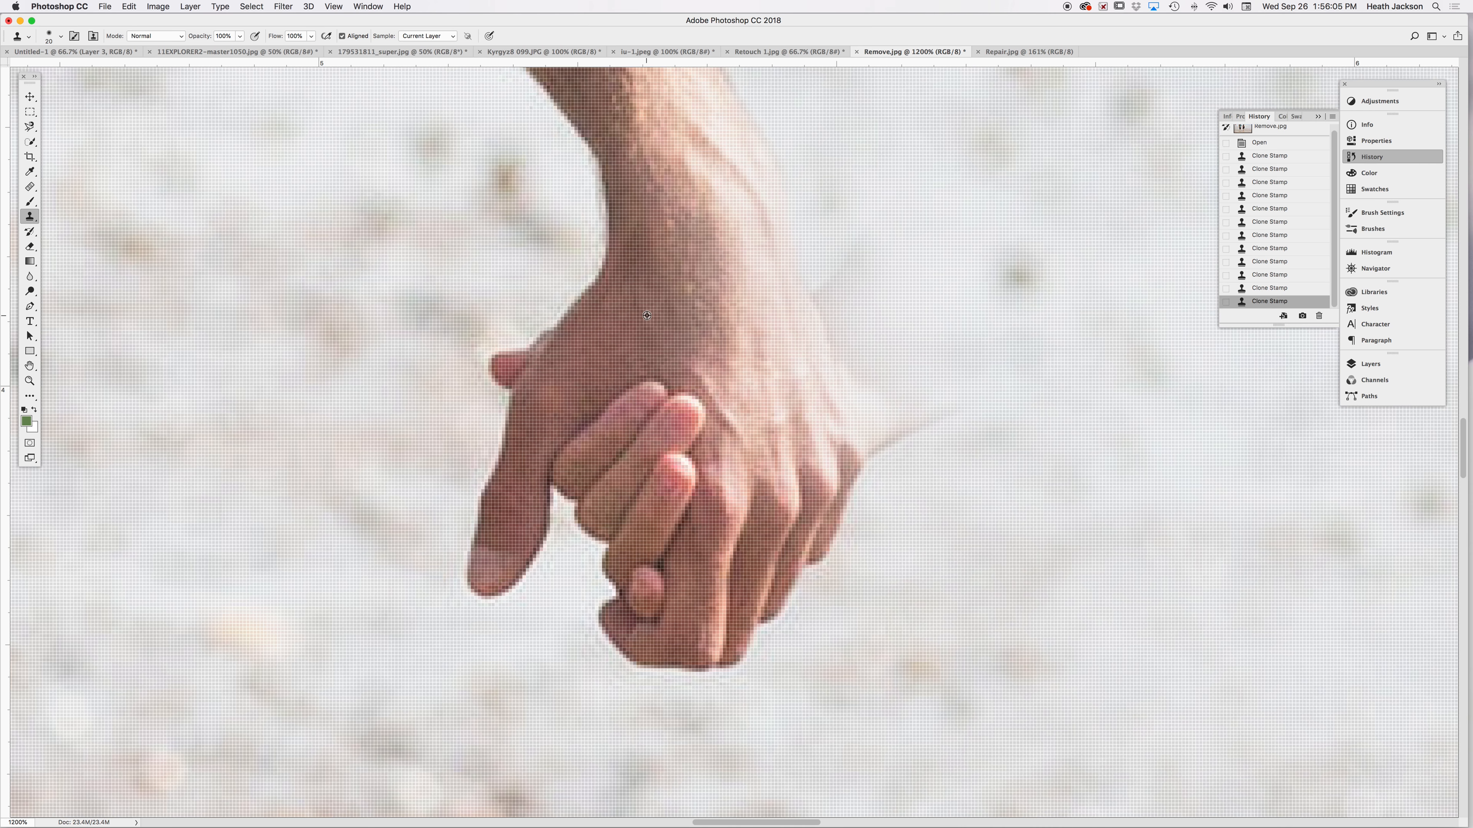
- Clone skin from the back of the man's hand over the woman's upper fingertips, and undo the stray stroke near his thumb
alt+click(635, 324)
click(650, 391)
mouse_move(654, 399)
mouse_down()
mouse_move(614, 422)
mouse_move(613, 405)
mouse_move(656, 439)
mouse_up()
click(684, 417)
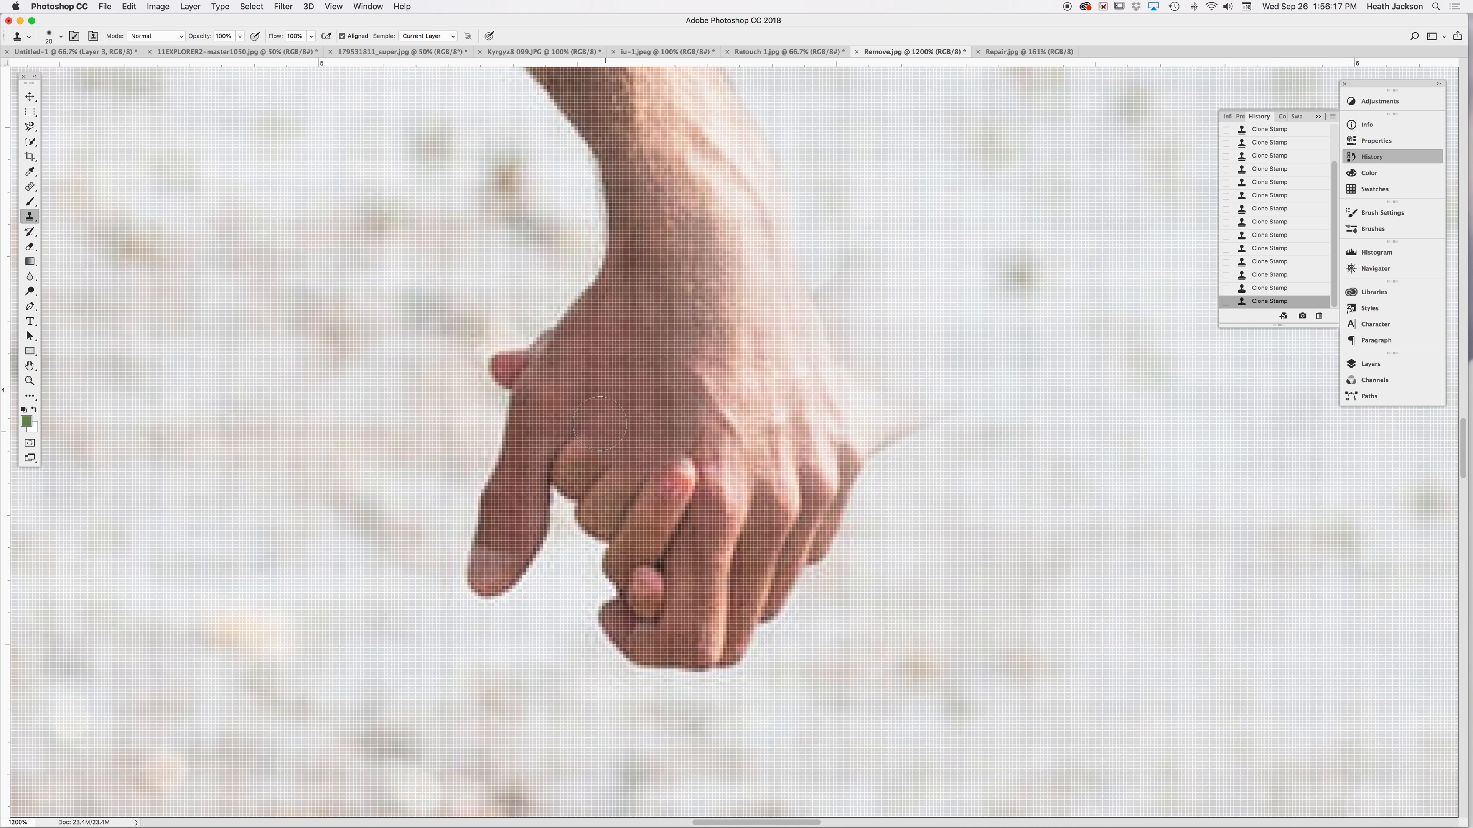
click(671, 463)
click(679, 474)
drag(610, 373, 610, 365)
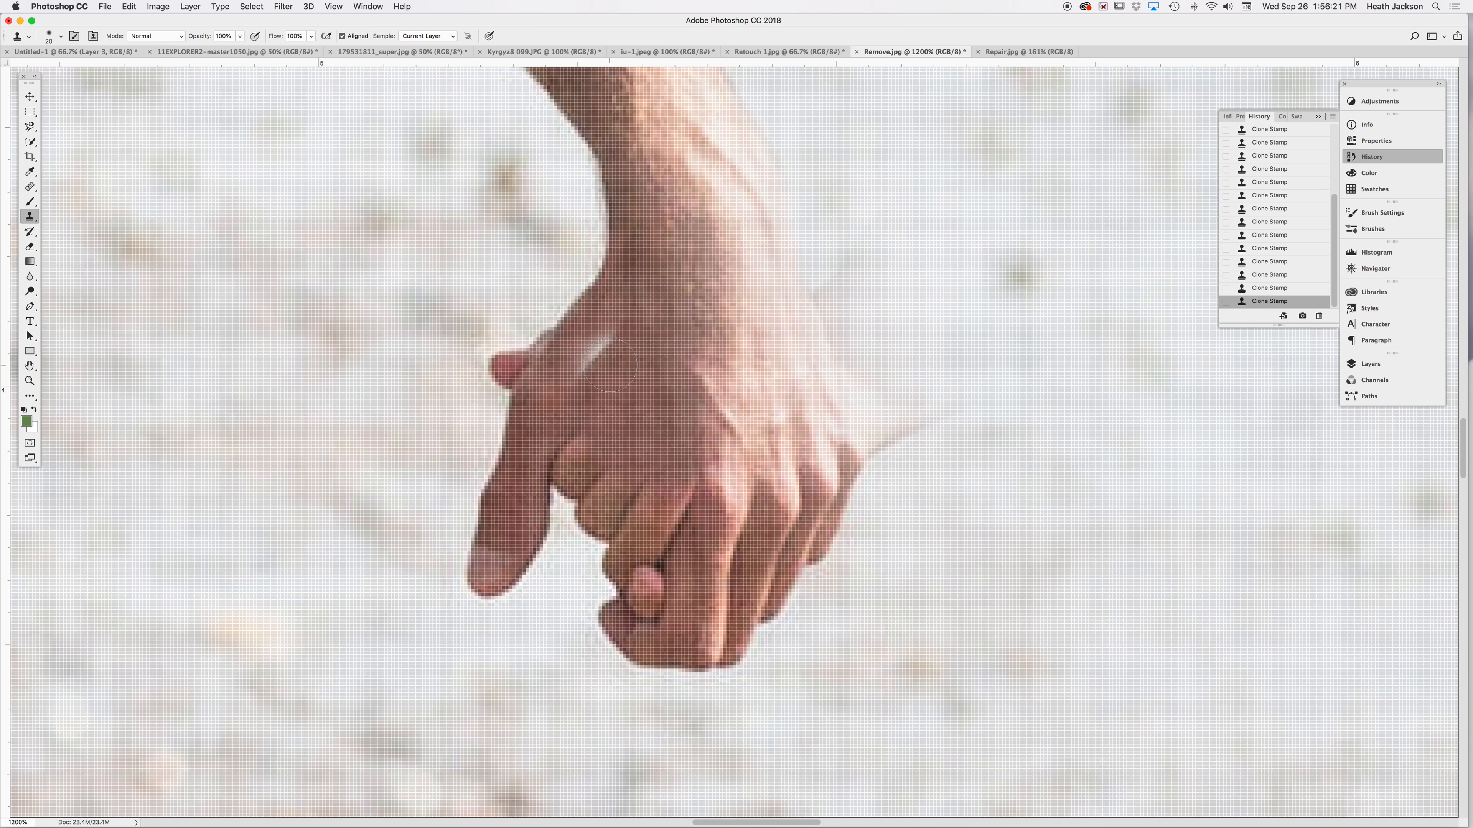
key(super+z)
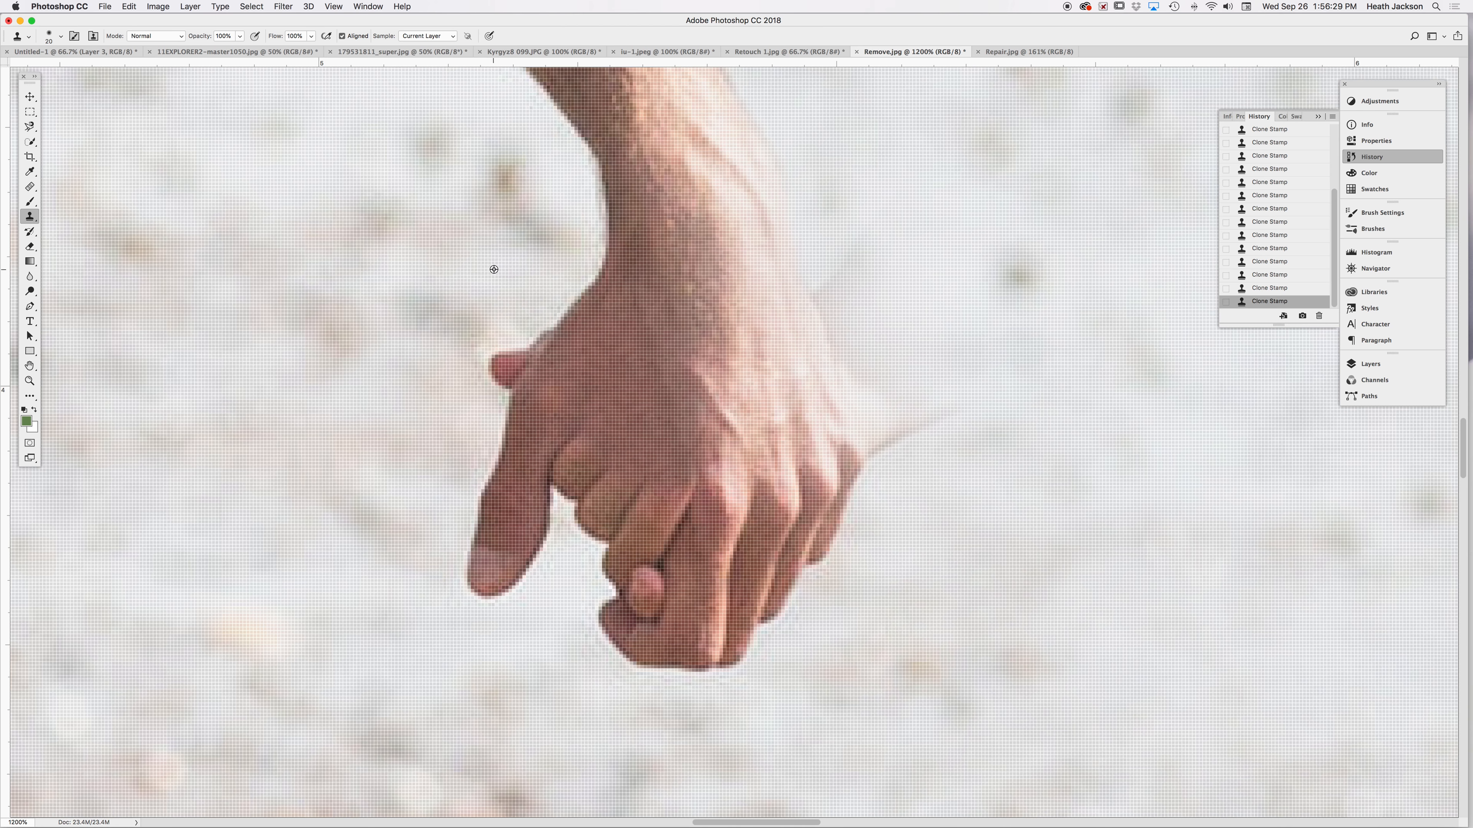
- Clone sampled sand over the woman's fingertip protruding above the man's thumb and clean up the smudges along the hand's outer edge
alt+click(494, 270)
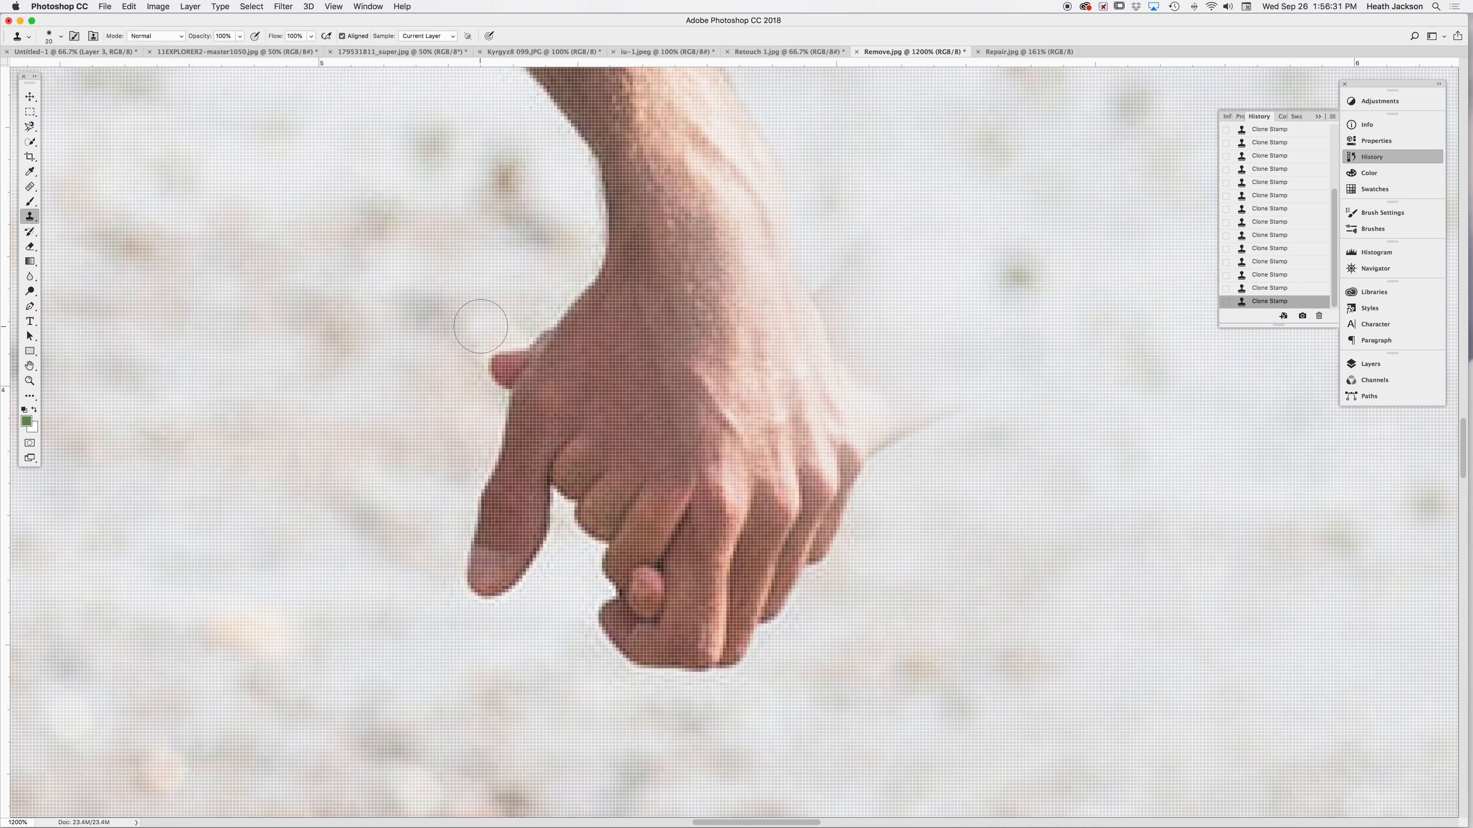
mouse_move(492, 332)
mouse_down()
mouse_move(472, 367)
mouse_move(520, 317)
mouse_move(486, 338)
mouse_move(478, 370)
mouse_move(475, 317)
mouse_up()
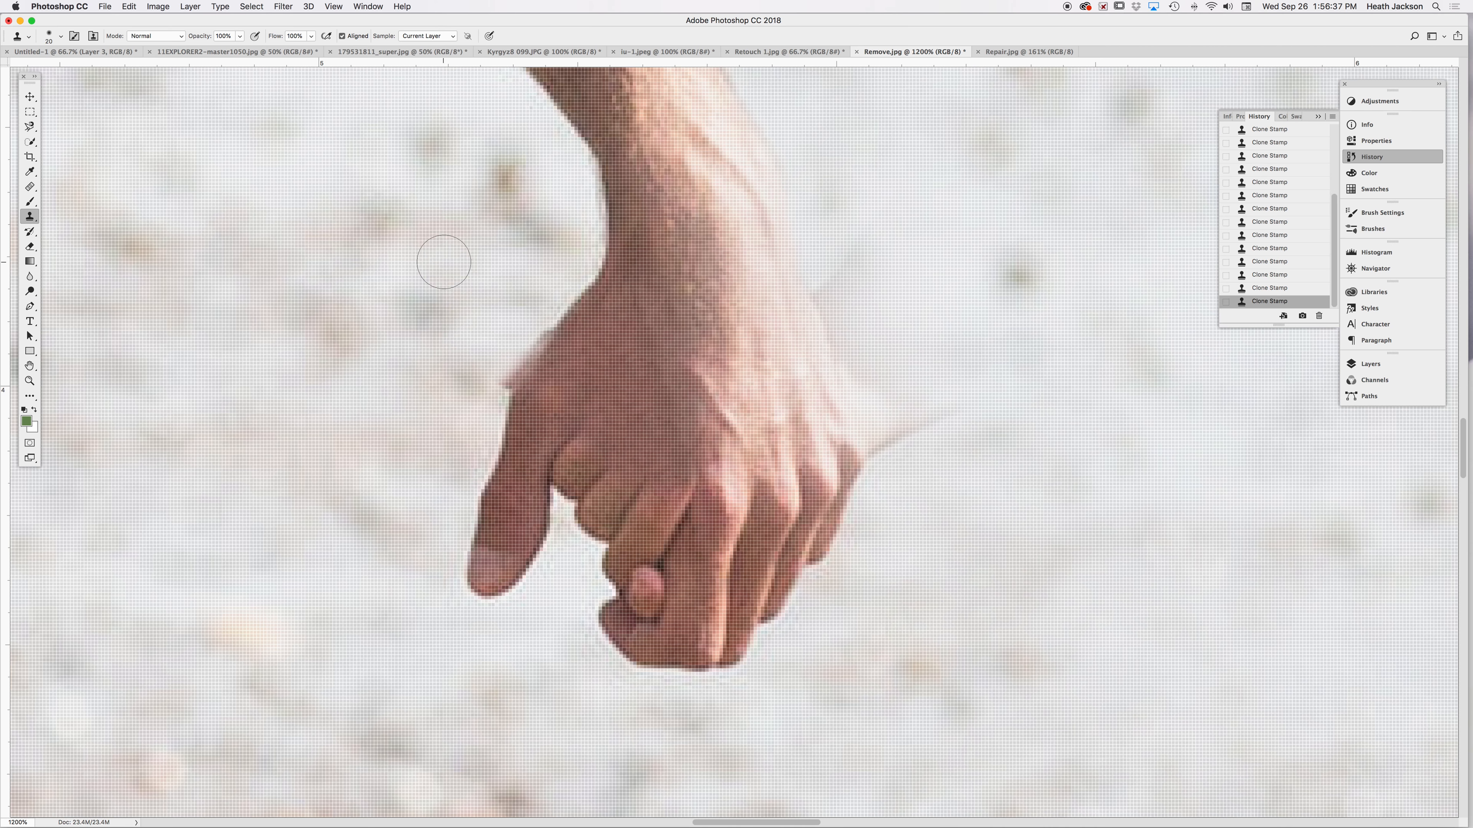
key(bracketright)
key(bracketright)
mouse_move(493, 284)
mouse_down()
mouse_move(536, 296)
mouse_move(512, 314)
mouse_move(461, 268)
mouse_up()
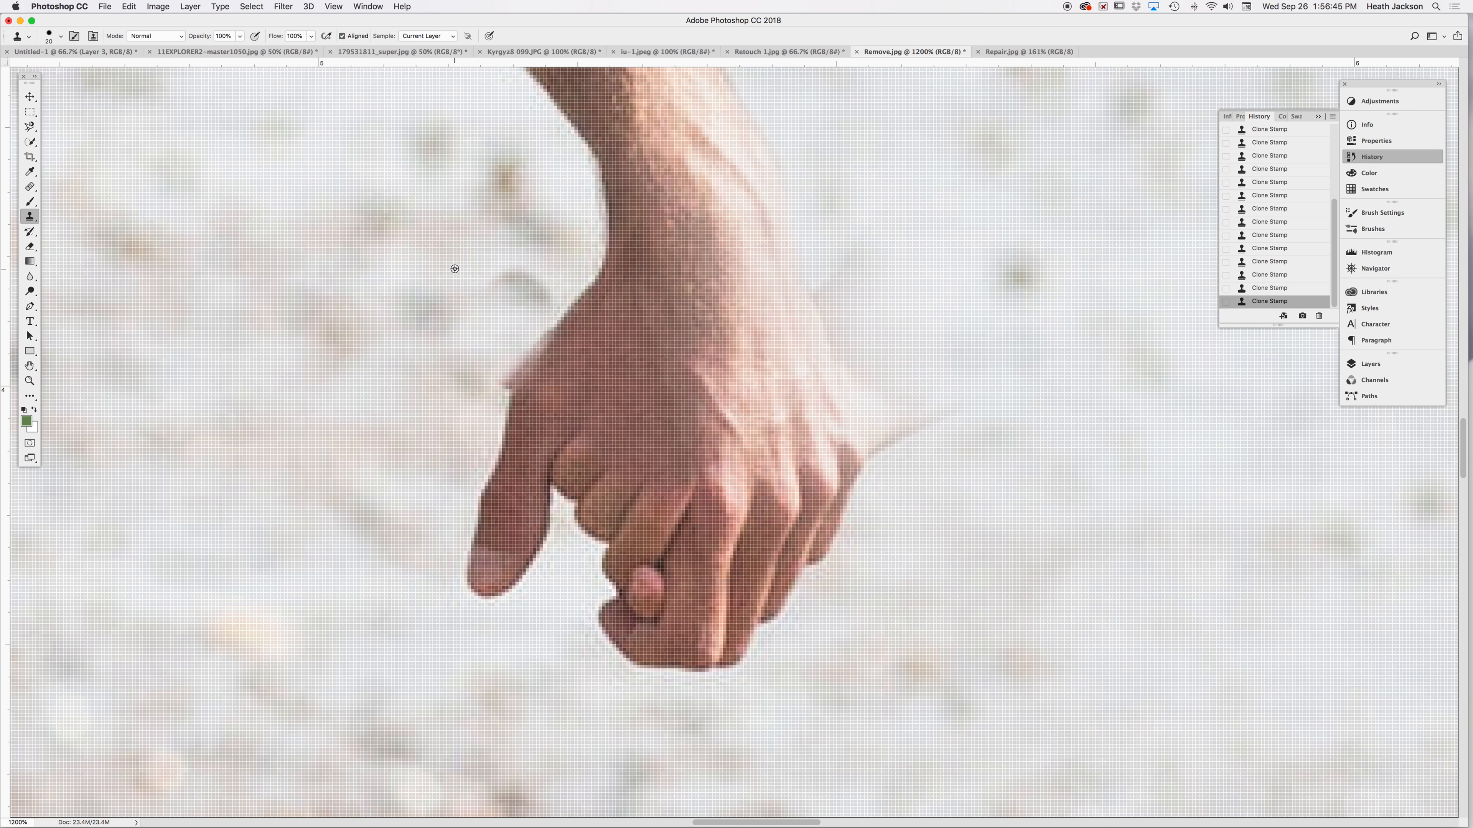
drag(480, 367, 525, 313)
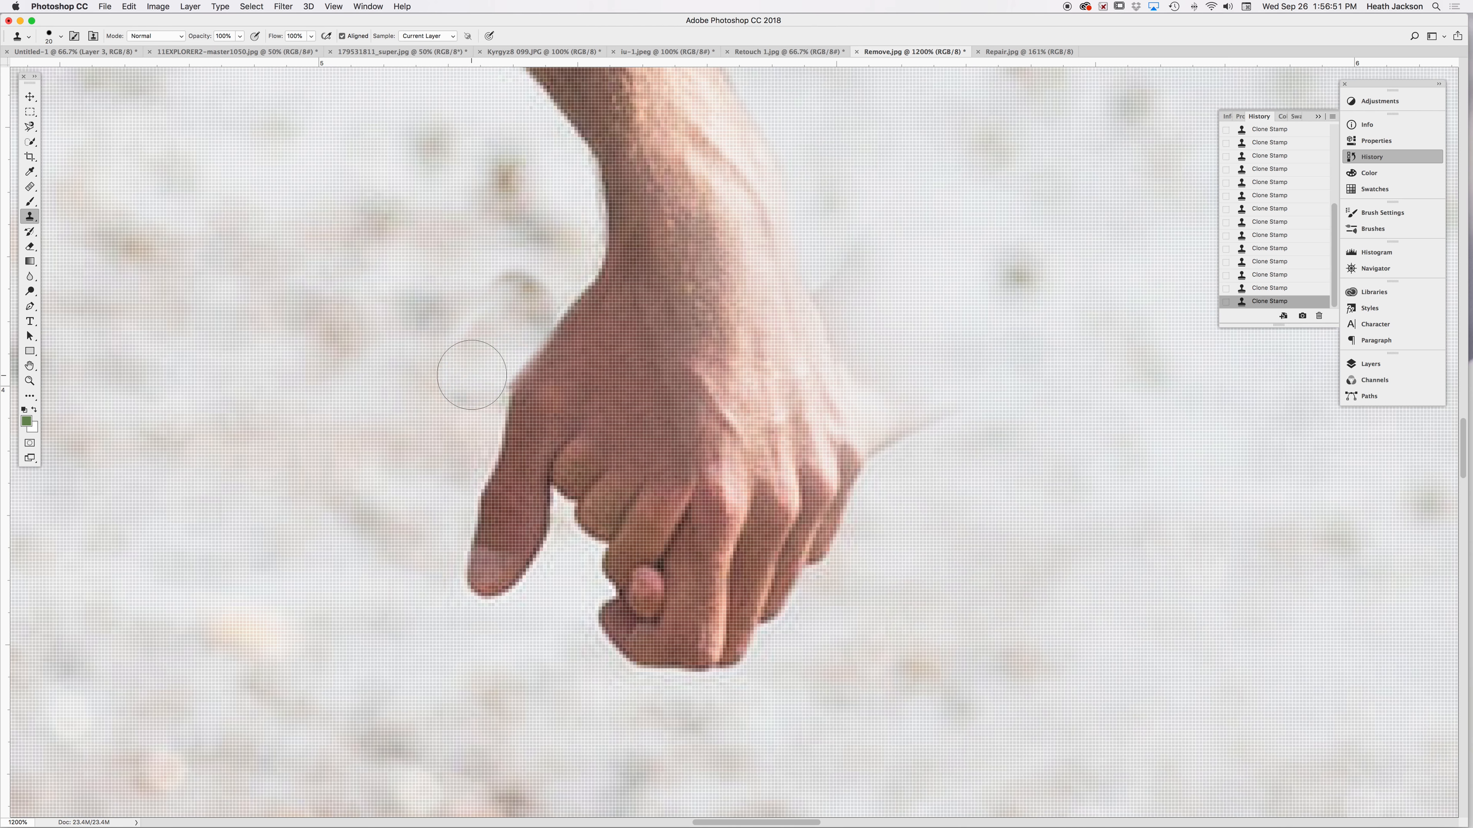
key(bracketleft)
key(bracketleft)
alt+click(400, 270)
mouse_move(446, 391)
mouse_down()
mouse_move(469, 308)
mouse_move(537, 274)
mouse_move(513, 293)
mouse_up()
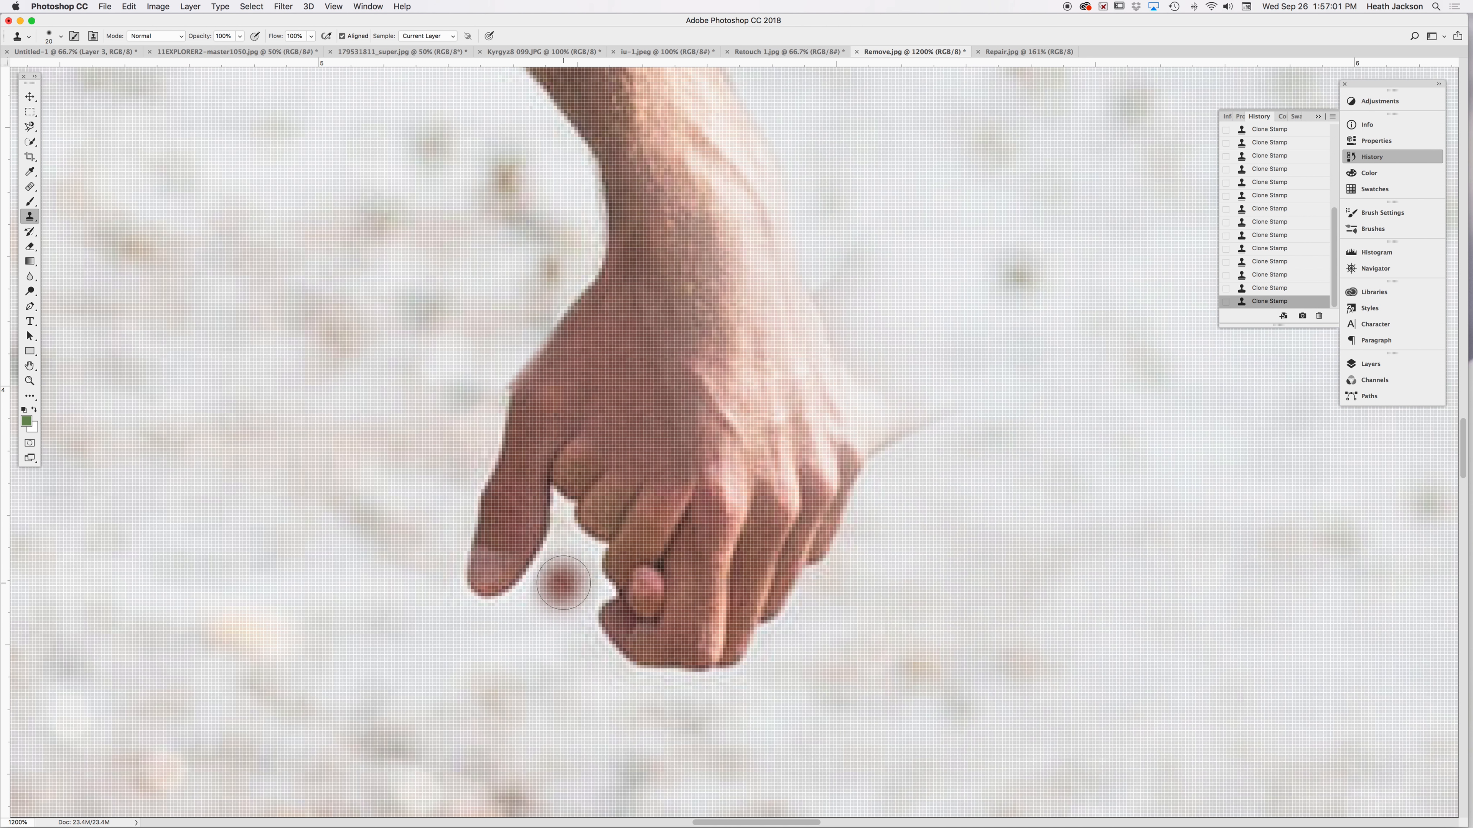
- Clone pale sand and skin over the woman's remaining fingers between the man's thumb and index finger with a smaller brush
key(bracketleft)
key(bracketleft)
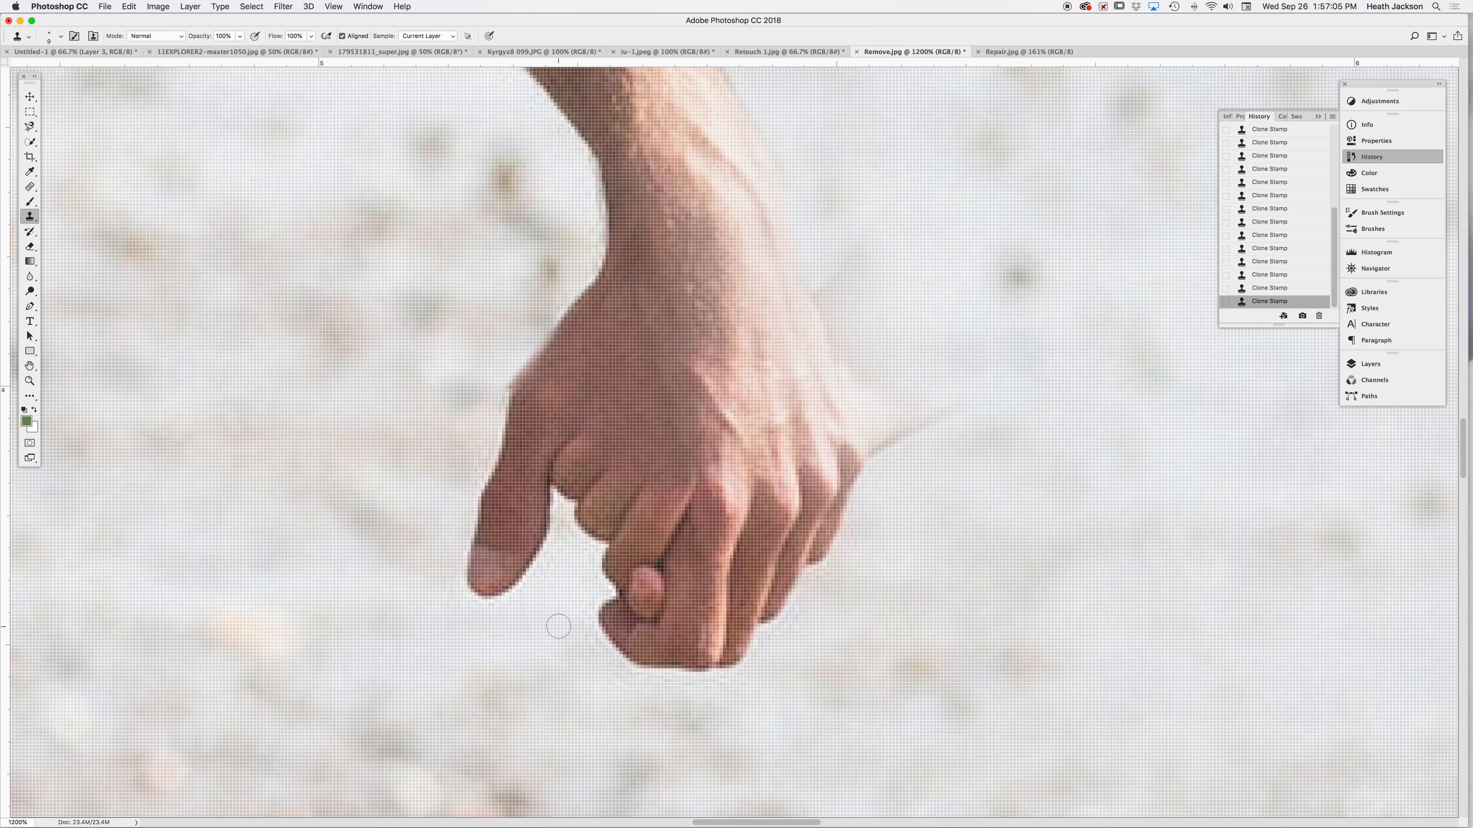
mouse_move(571, 505)
mouse_down()
mouse_move(562, 488)
mouse_move(589, 452)
mouse_move(618, 465)
mouse_up()
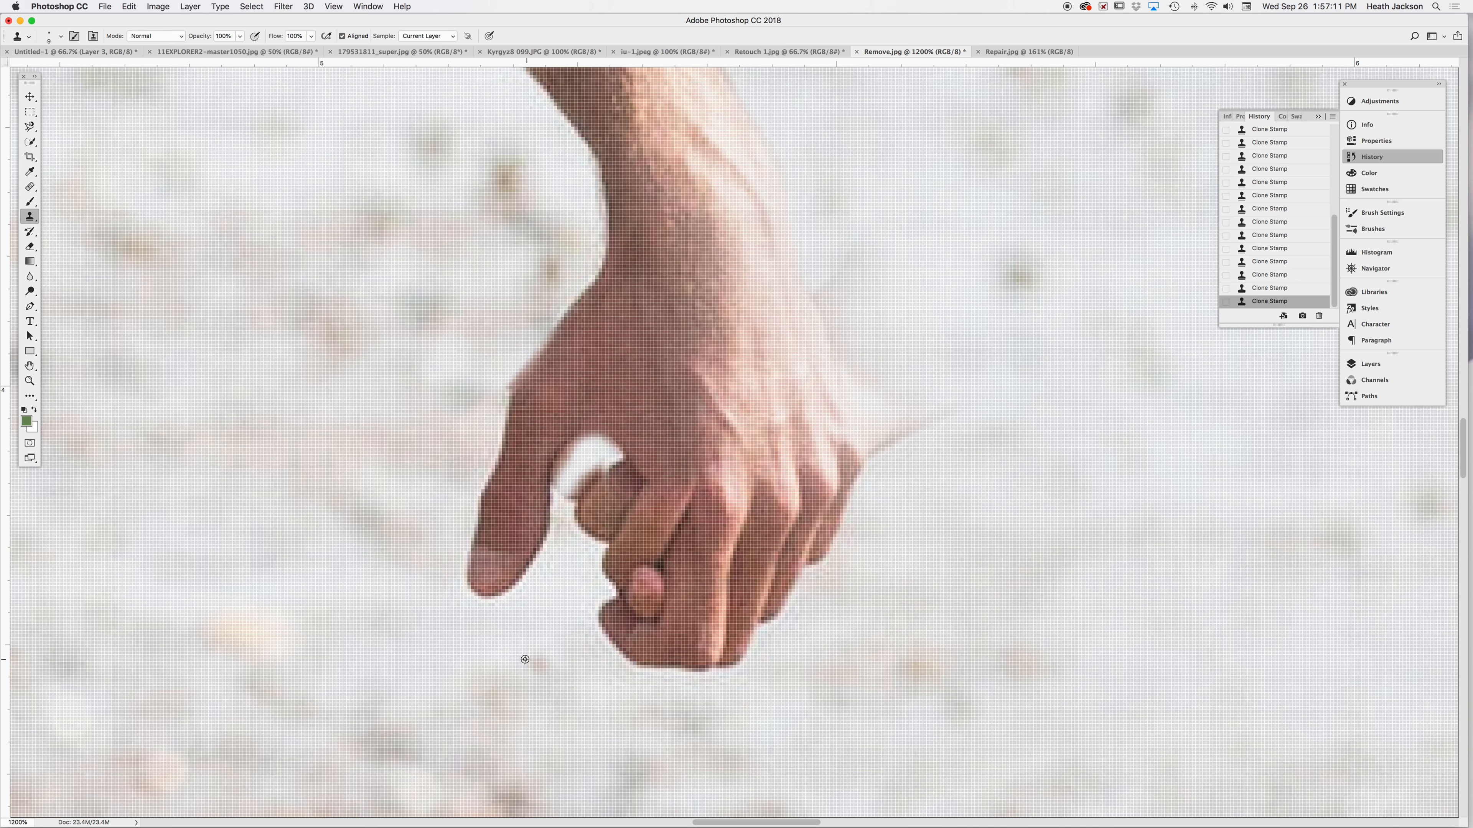
mouse_move(612, 497)
mouse_down()
mouse_move(600, 463)
mouse_move(576, 501)
mouse_move(605, 527)
mouse_move(584, 541)
mouse_move(588, 558)
mouse_move(644, 606)
mouse_move(645, 577)
mouse_move(607, 572)
mouse_move(601, 534)
mouse_move(603, 563)
mouse_move(618, 548)
mouse_move(607, 527)
mouse_move(631, 554)
mouse_move(607, 502)
mouse_up()
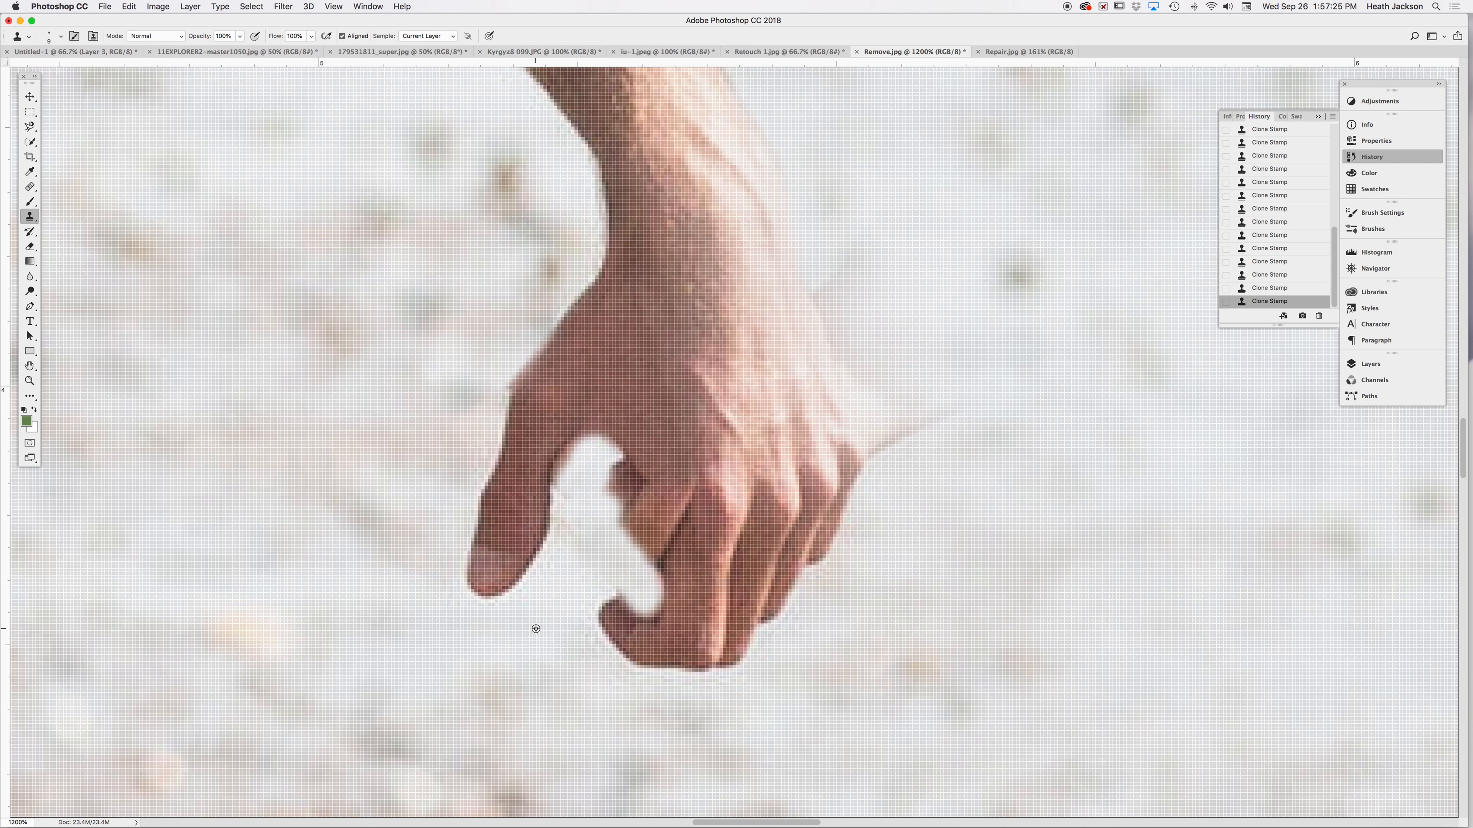
mouse_move(620, 499)
mouse_down()
mouse_move(620, 464)
mouse_move(642, 526)
mouse_move(631, 535)
mouse_move(610, 489)
mouse_move(648, 565)
mouse_move(618, 474)
mouse_move(628, 482)
mouse_up()
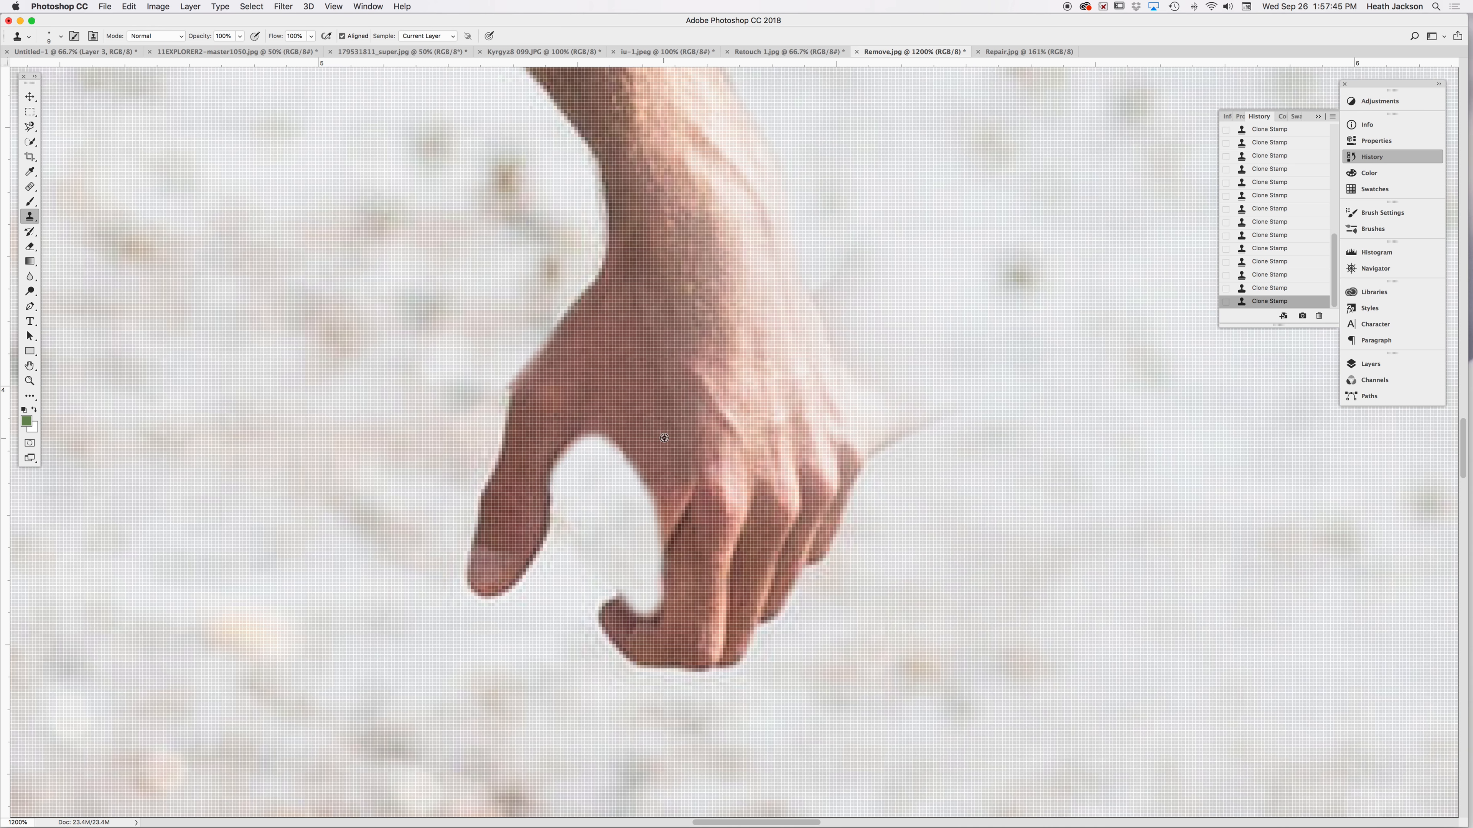
scroll(664, 438, down, 3)
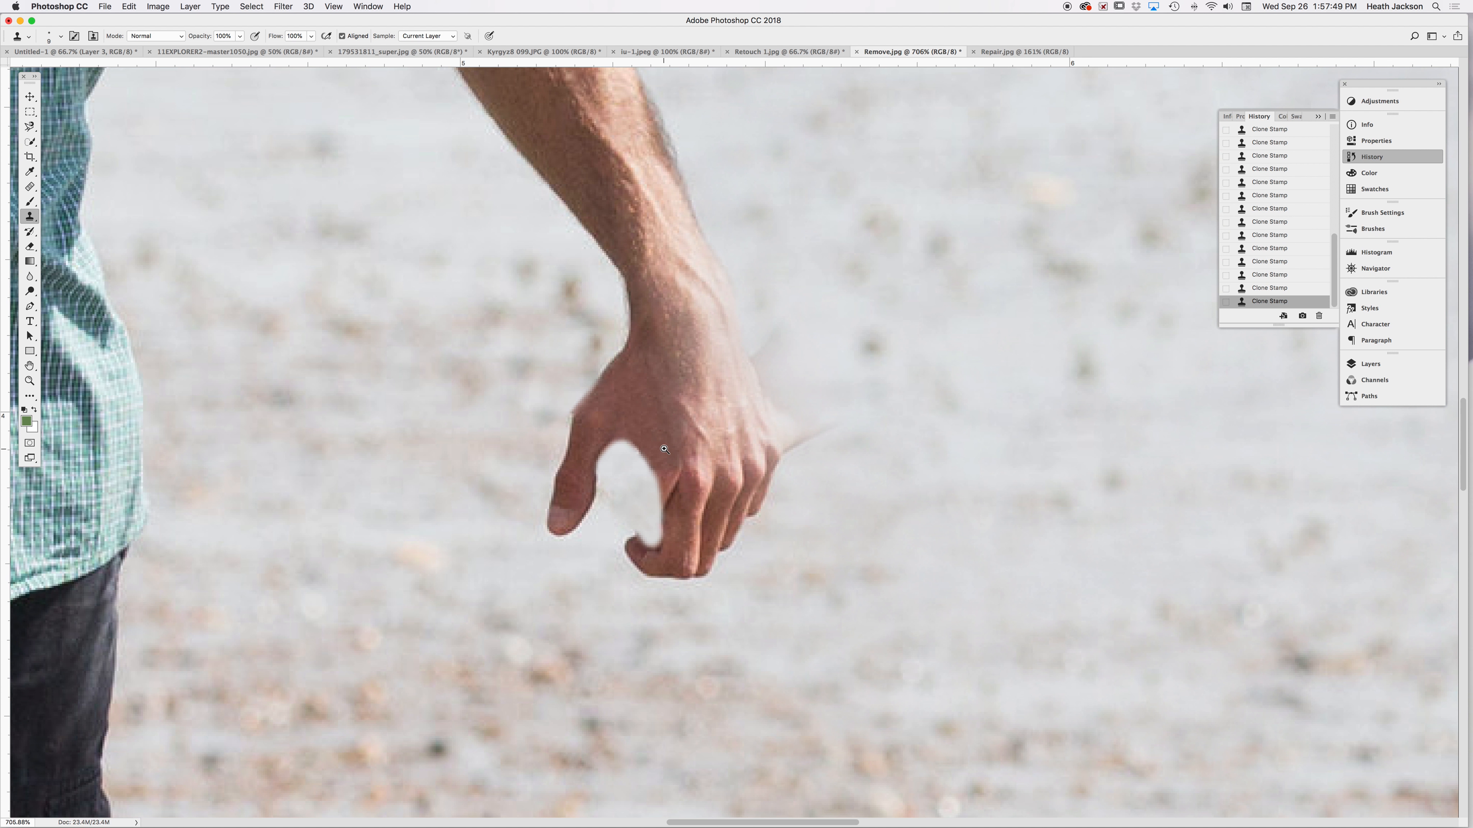
scroll(664, 448, up, 3)
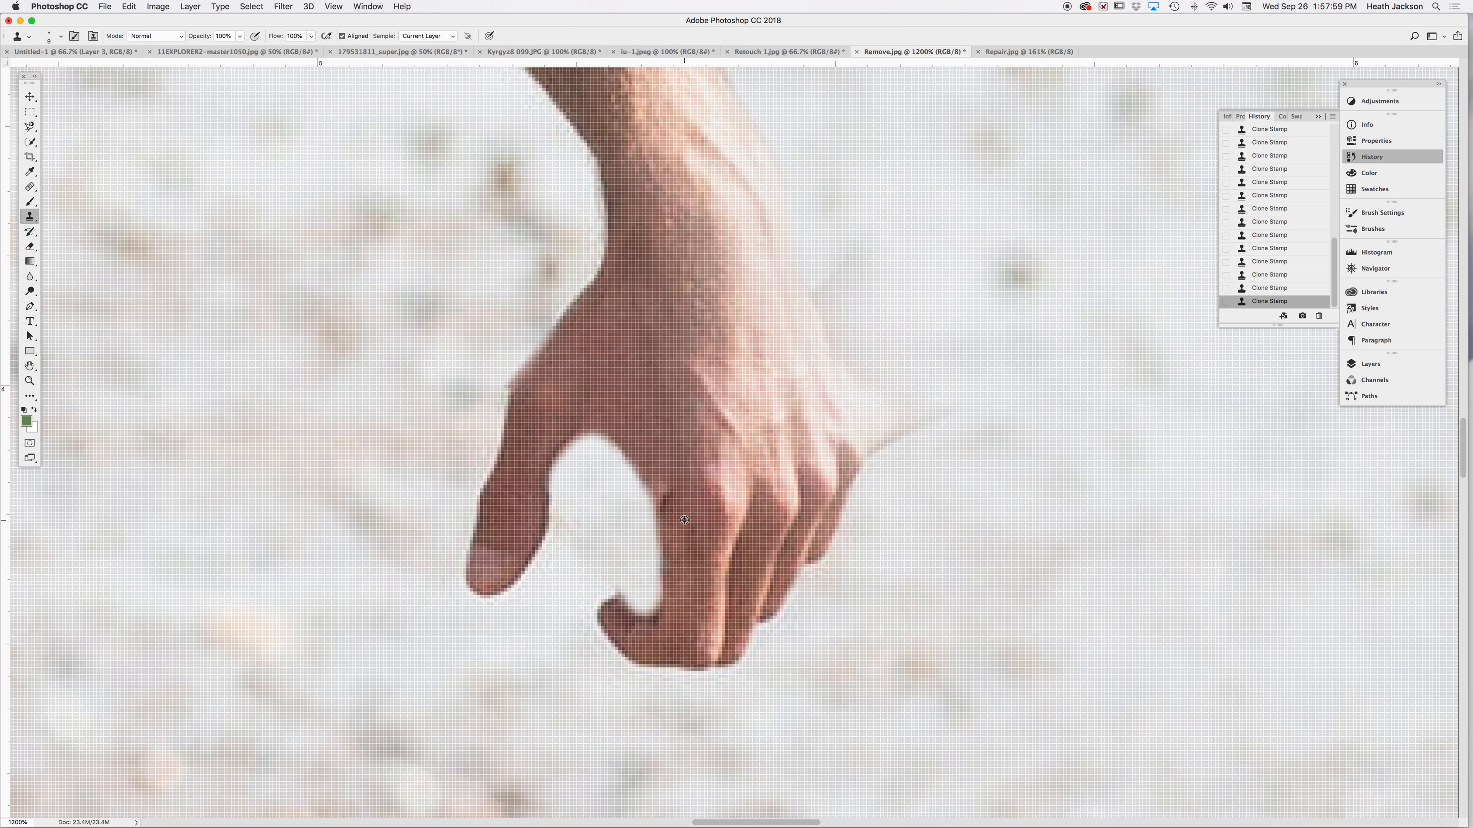
click(808, 546)
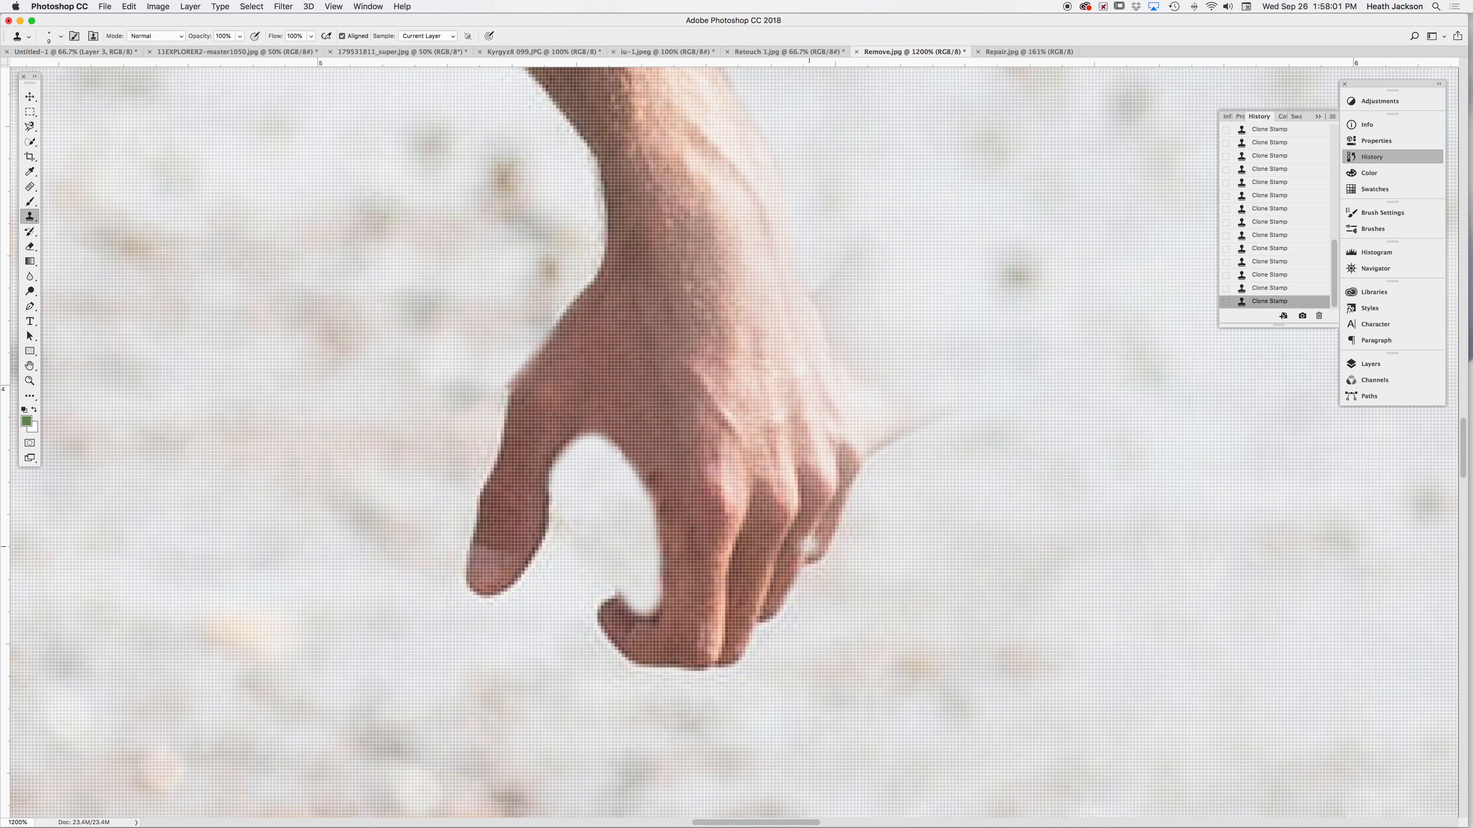
- Clone sand sampled beyond the knuckles over the leftover traces of the woman's arm beside the man's hand, using brush size 20
drag(1025, 446, 875, 498)
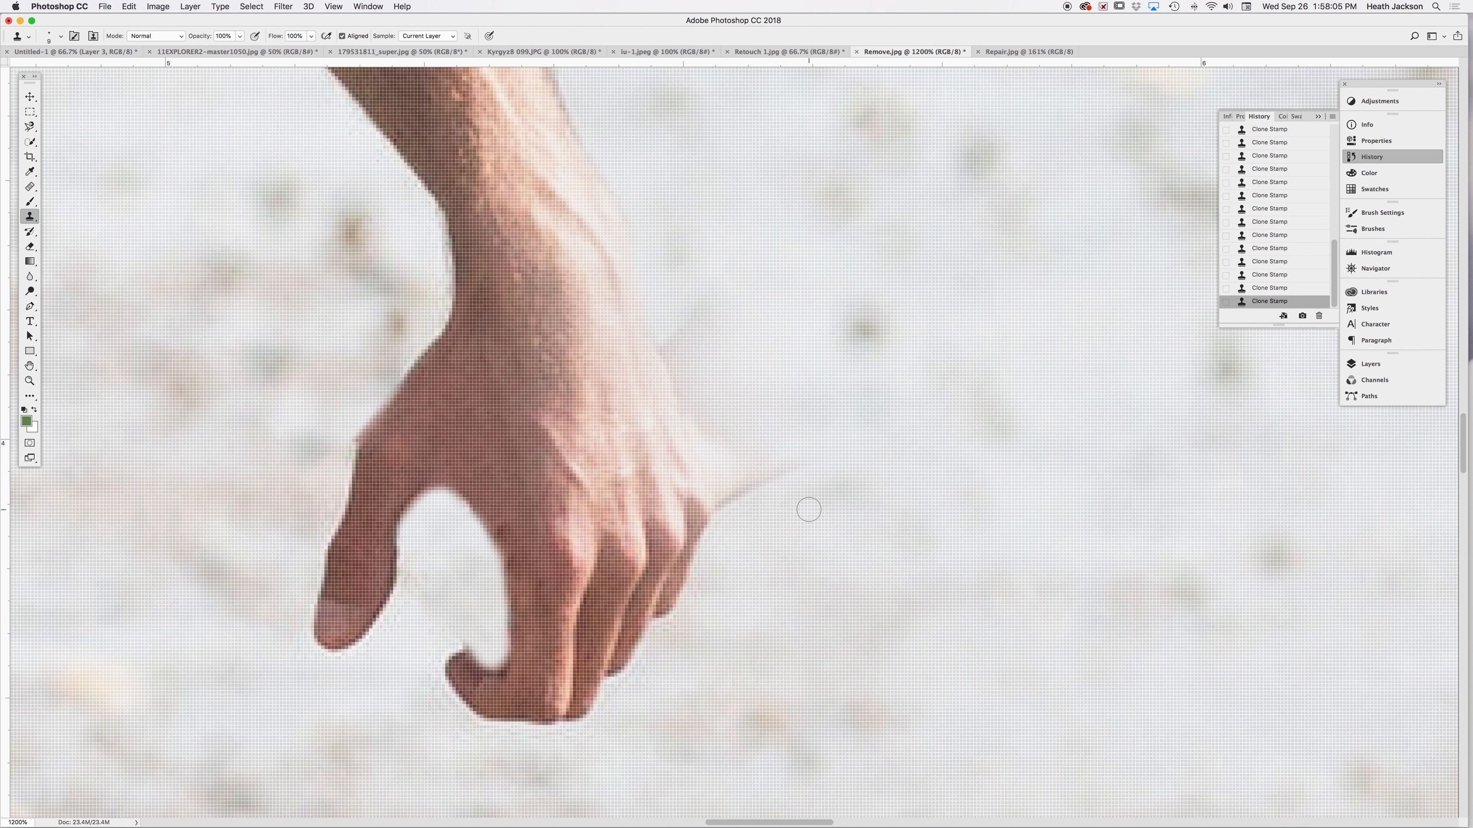
key(bracketright)
key(bracketright)
alt+click(957, 480)
mouse_move(809, 465)
mouse_down()
mouse_move(788, 486)
mouse_move(764, 455)
mouse_move(742, 494)
mouse_move(724, 418)
mouse_move(749, 508)
mouse_move(686, 286)
mouse_move(691, 354)
mouse_move(720, 306)
mouse_up()
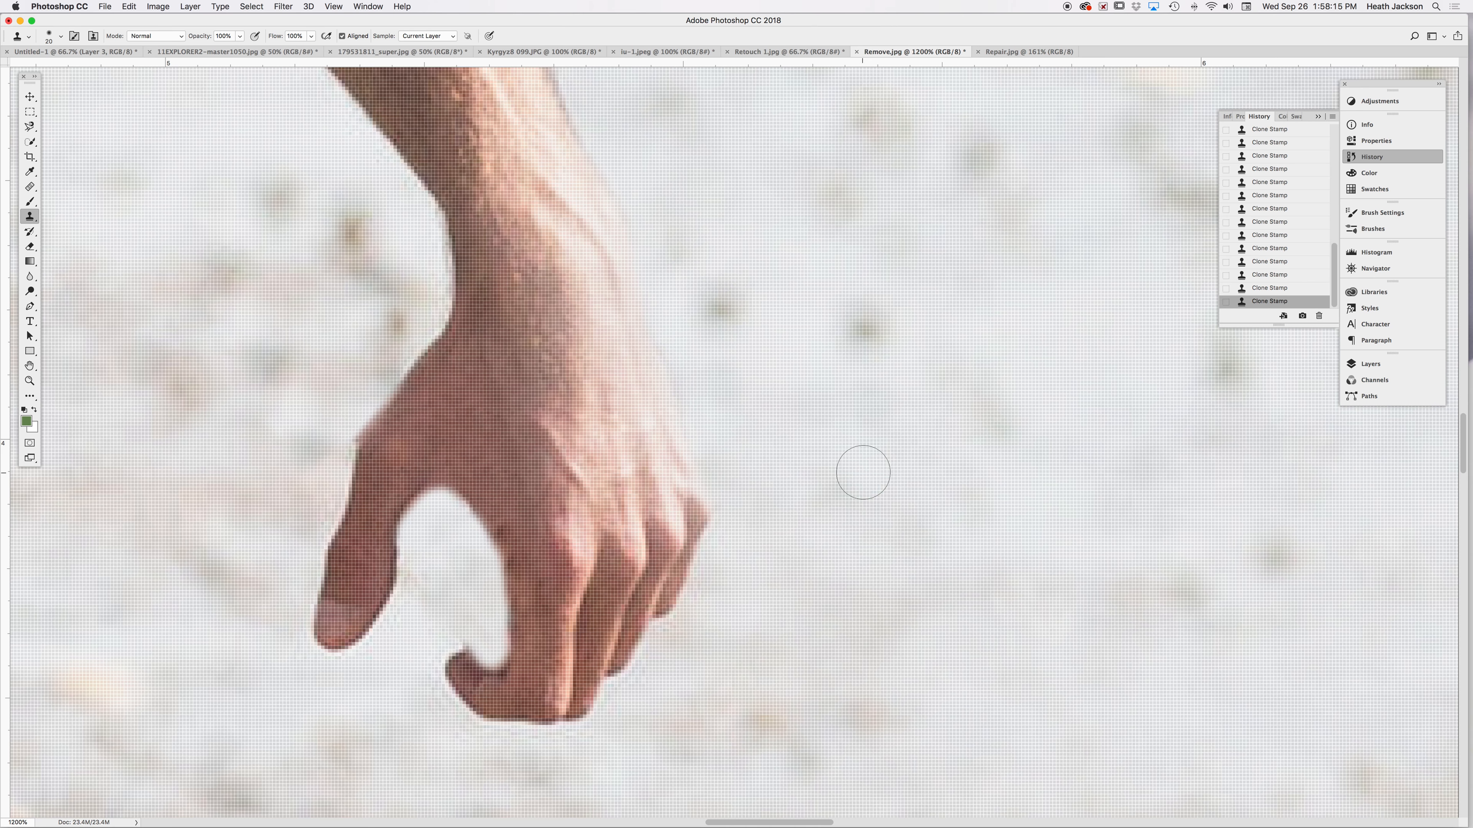
- Examine the retouched hand and the whole beach photo for leftover traces of the woman
alt+super+click(687, 359)
alt+super+click(624, 396)
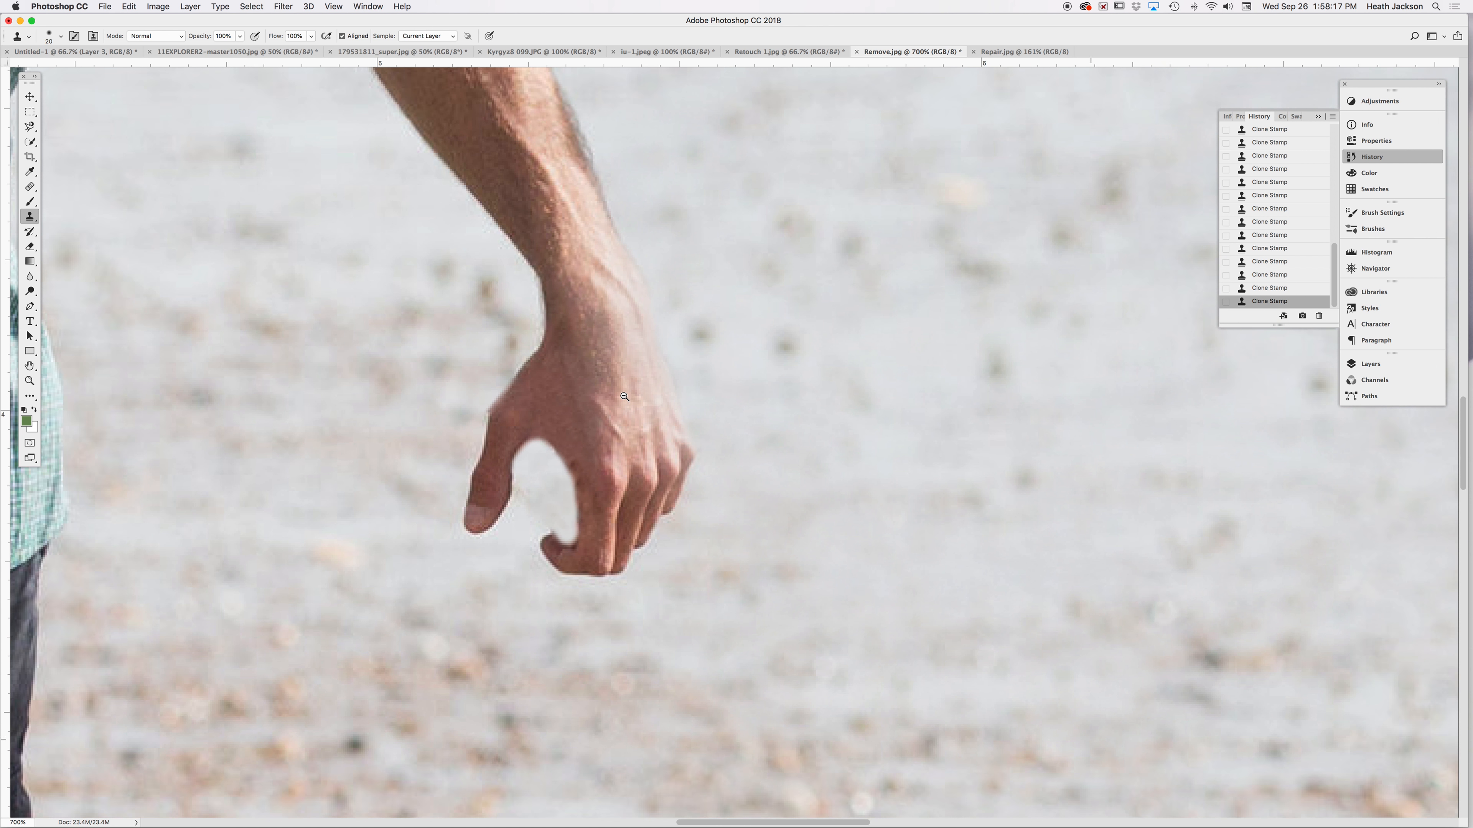
alt+super+click(623, 396)
alt+super+click(612, 390)
alt+super+click(599, 385)
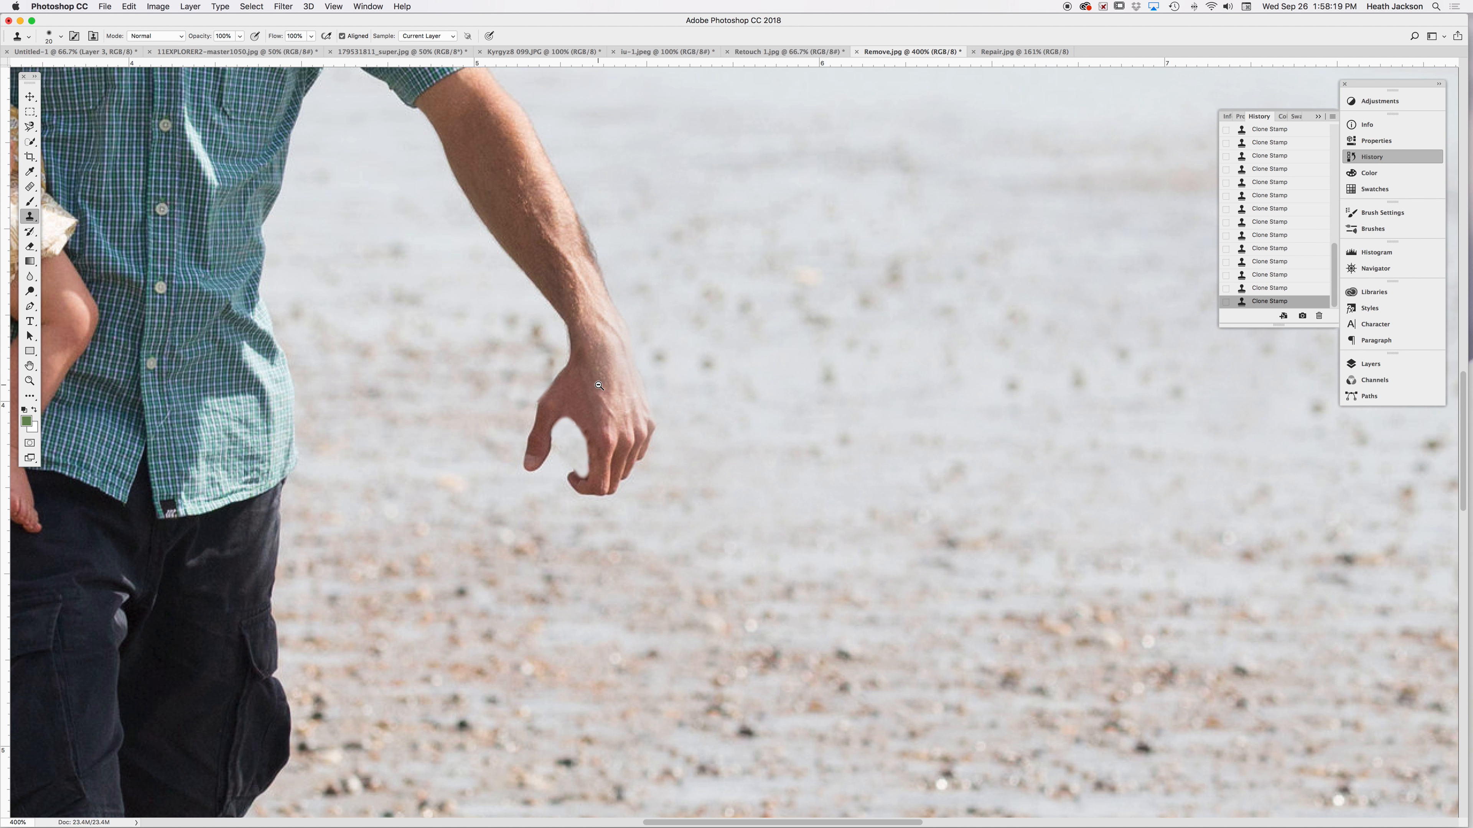
alt+super+click(599, 385)
alt+super+click(585, 382)
alt+super+click(596, 381)
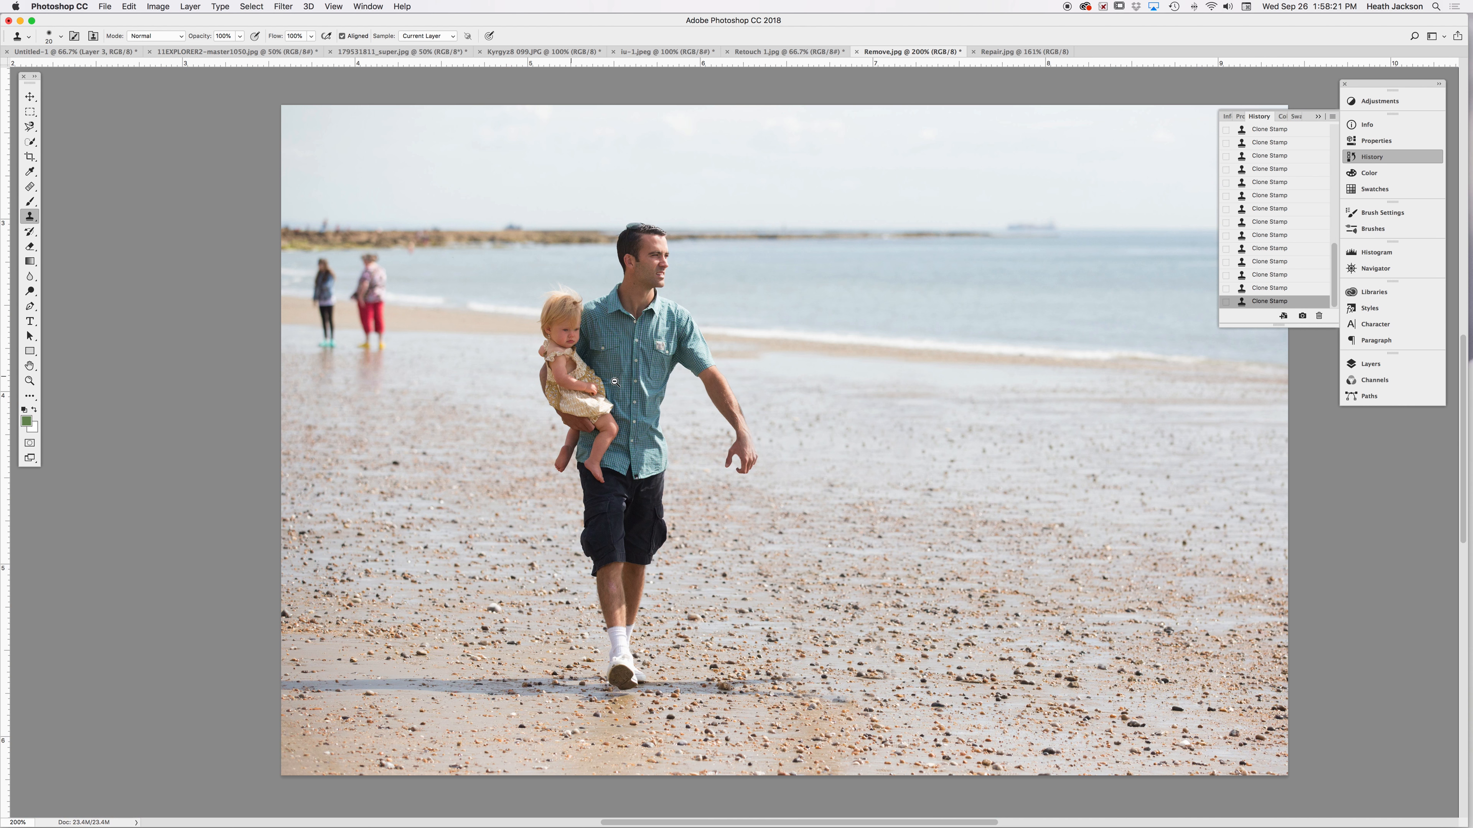